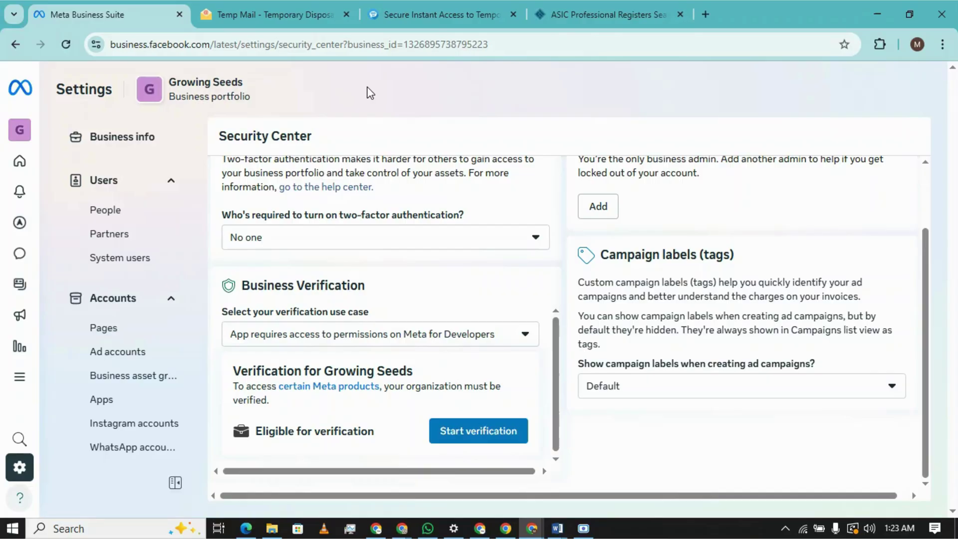
- Start verification for Growing Seeds and get past the verification overview
click(464, 444)
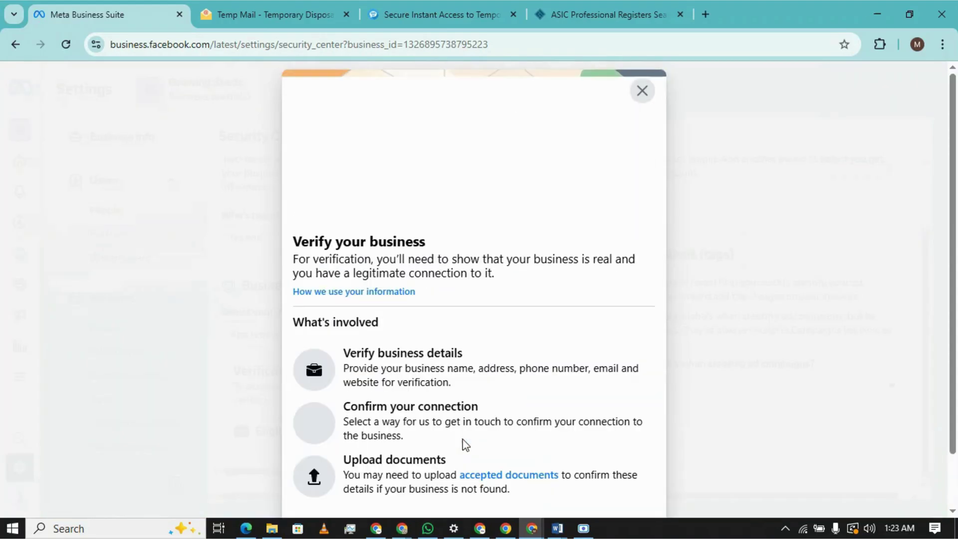
scroll(502, 433, down, 1)
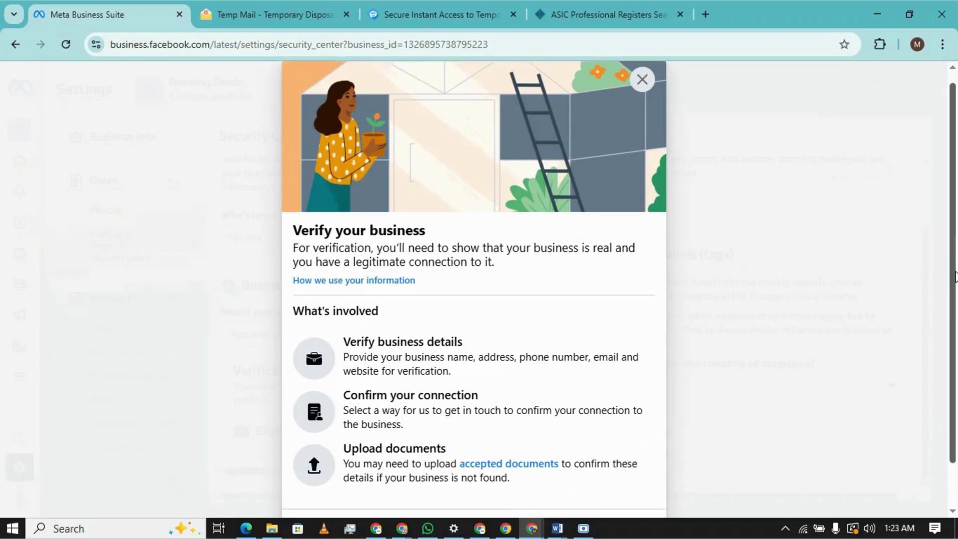
click(628, 485)
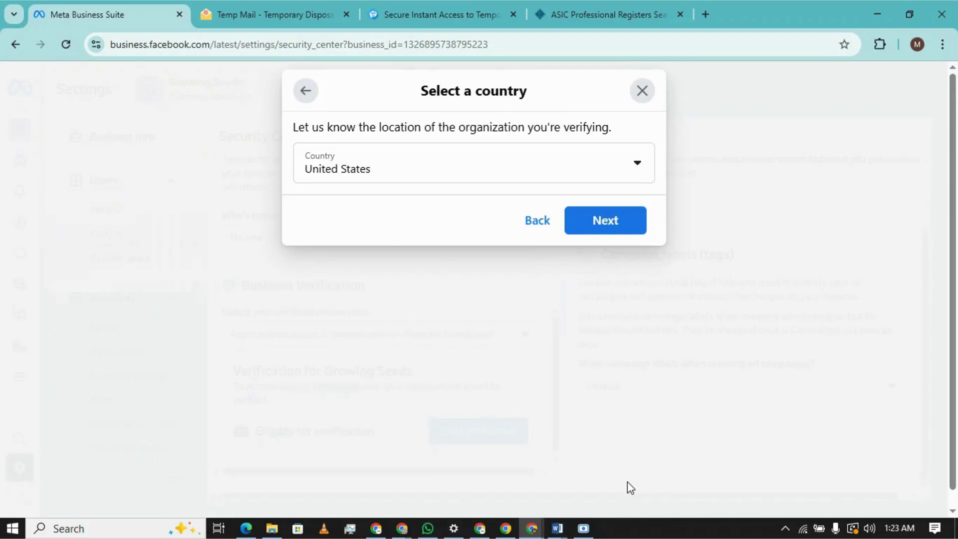
- Set the country to Australia and the business type to Private Company
click(464, 178)
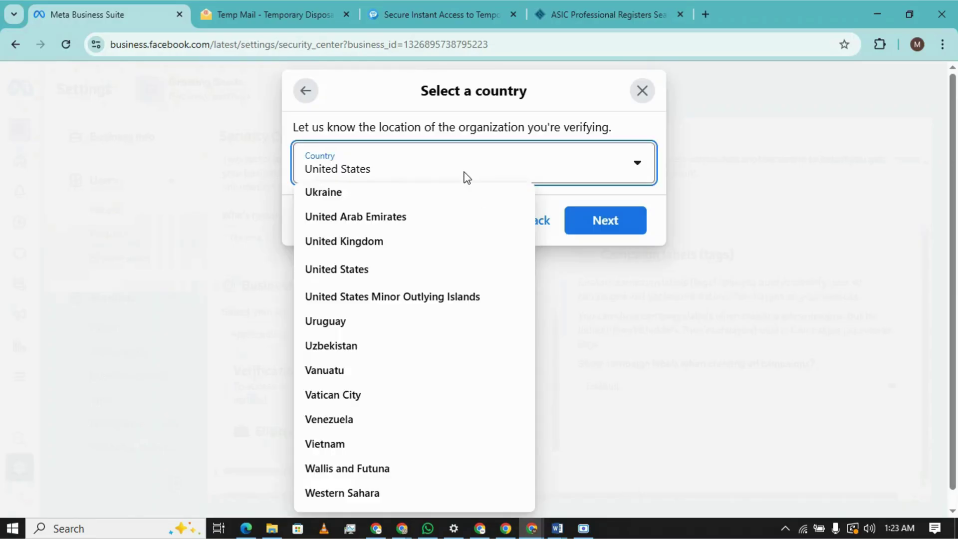
key(a)
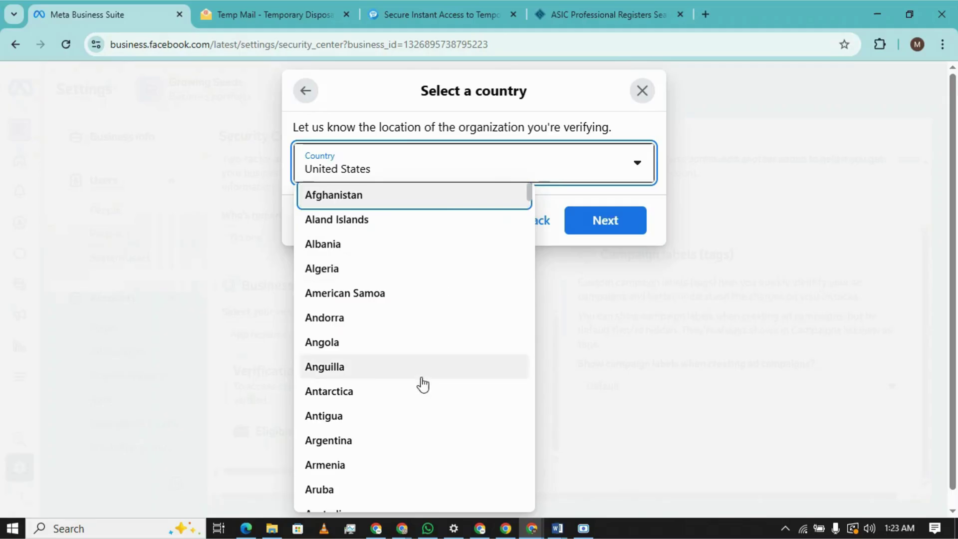
key(Down)
key(Down)
key(Down)
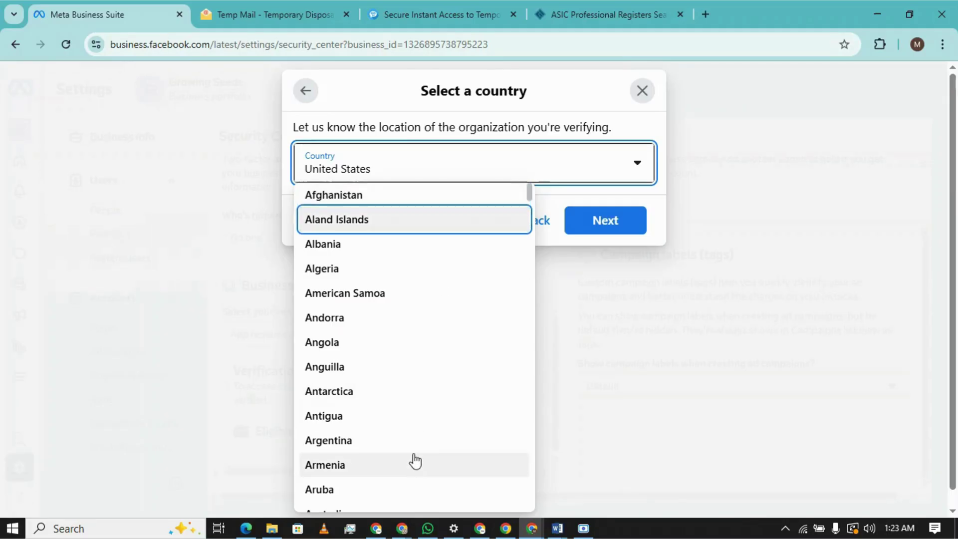
key(Down)
key(Down)
key(Down)
key(Down)
key(Down)
key(Down)
key(Down)
key(Down)
key(Down)
key(Down)
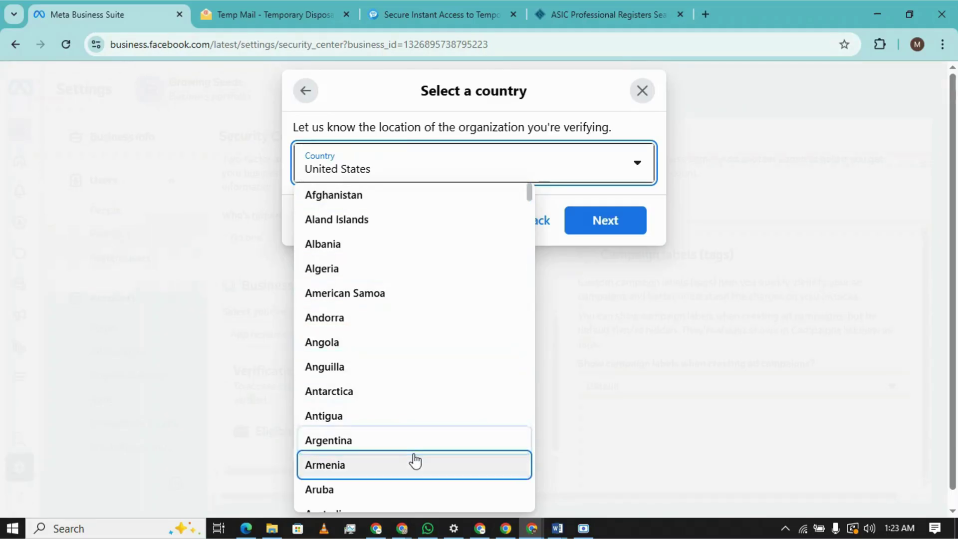
key(Down)
key(Down)
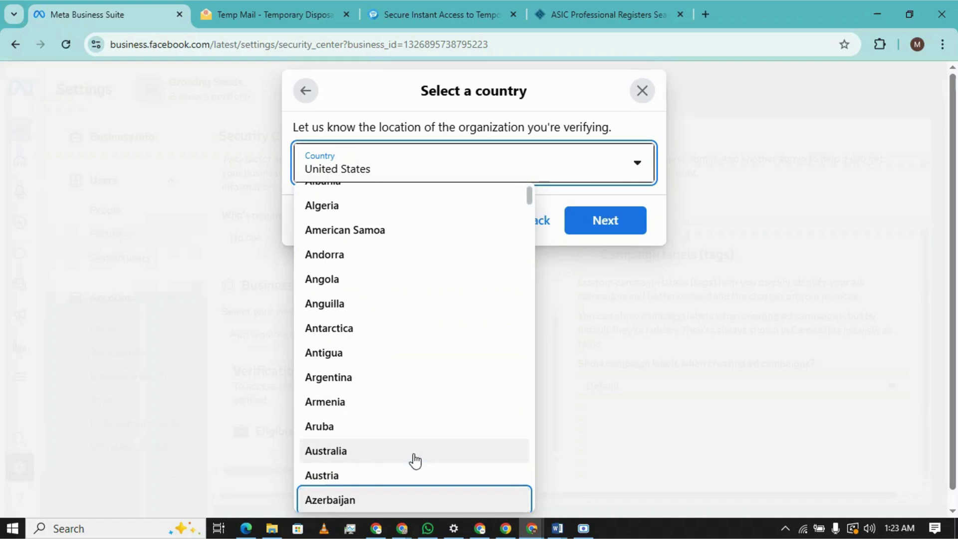
click(374, 451)
click(605, 223)
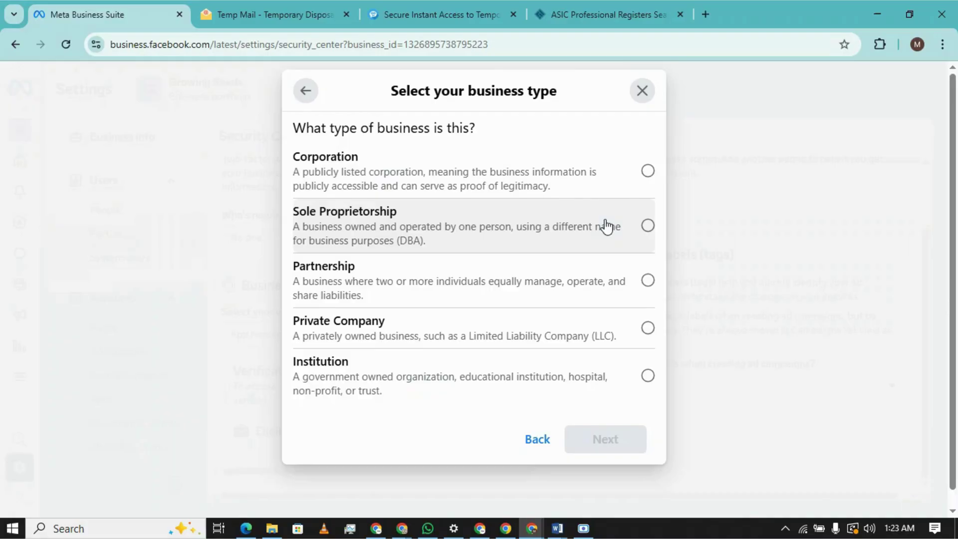
click(591, 331)
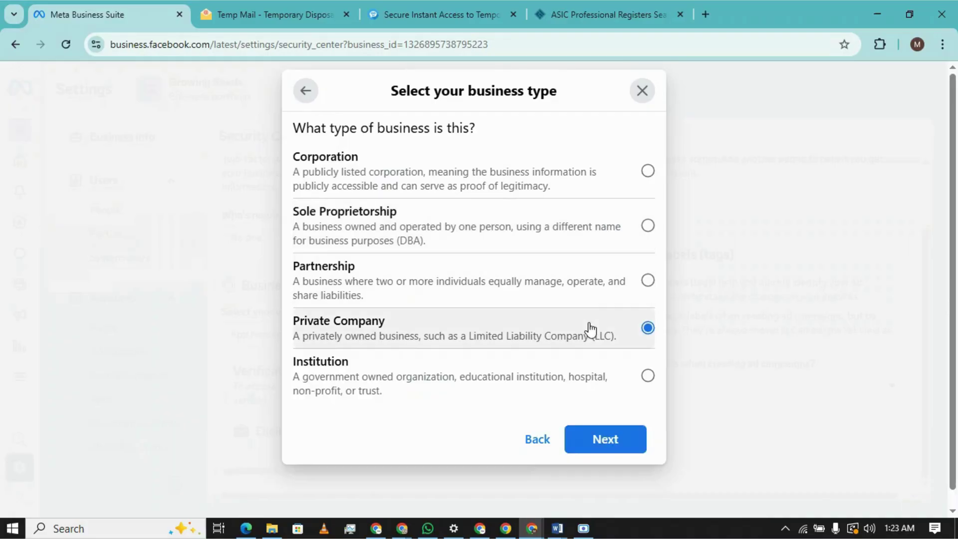
- Continue to the business details form and bring up the ASIC record for GROWING SEEDS CO PTY LTD
click(619, 442)
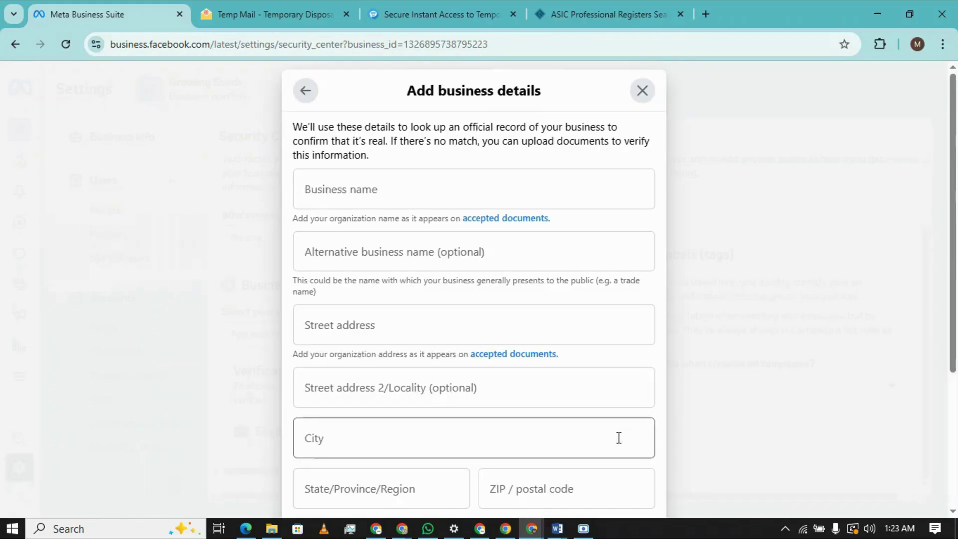
click(365, 196)
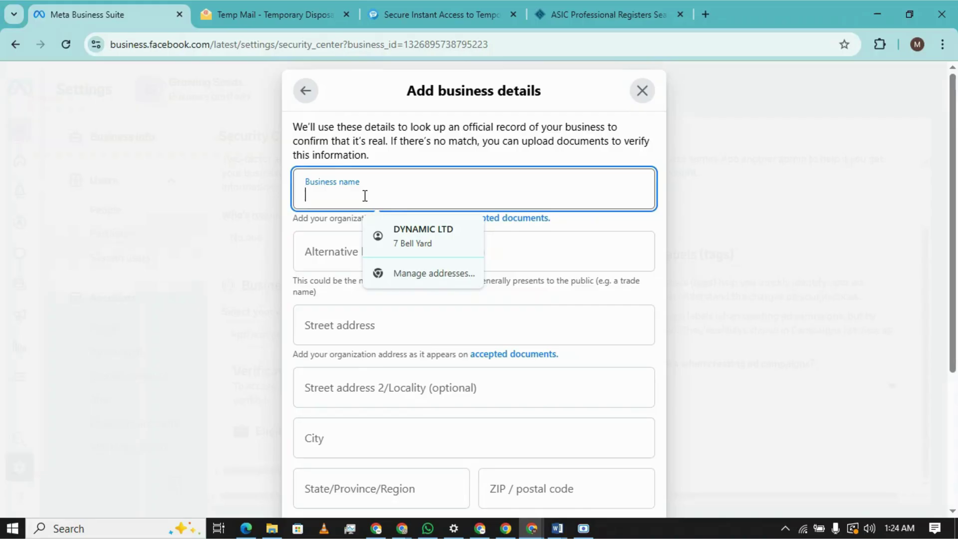
click(621, 12)
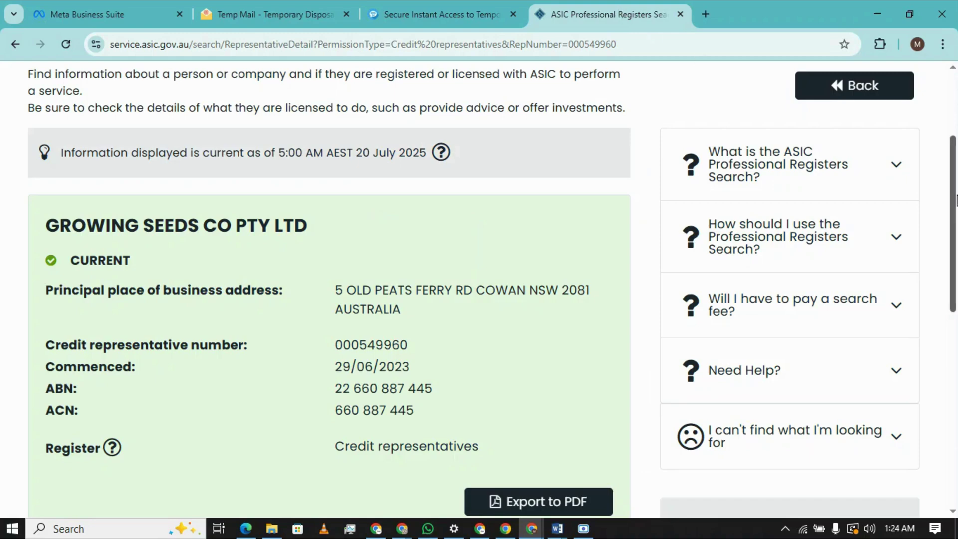
- Select the name GROWING SEEDS CO PTY LTD on the ASIC record, then go back
drag(954, 202, 955, 175)
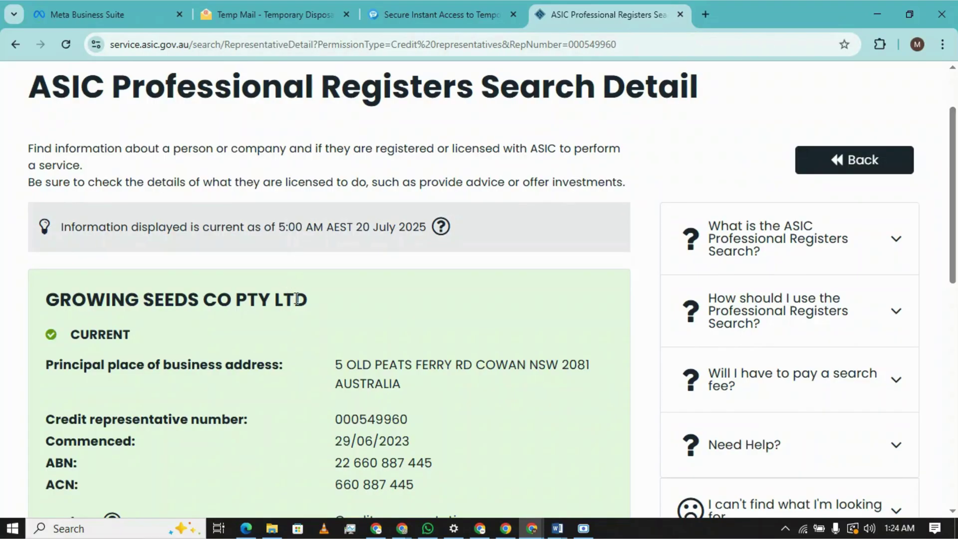
drag(308, 305, 51, 300)
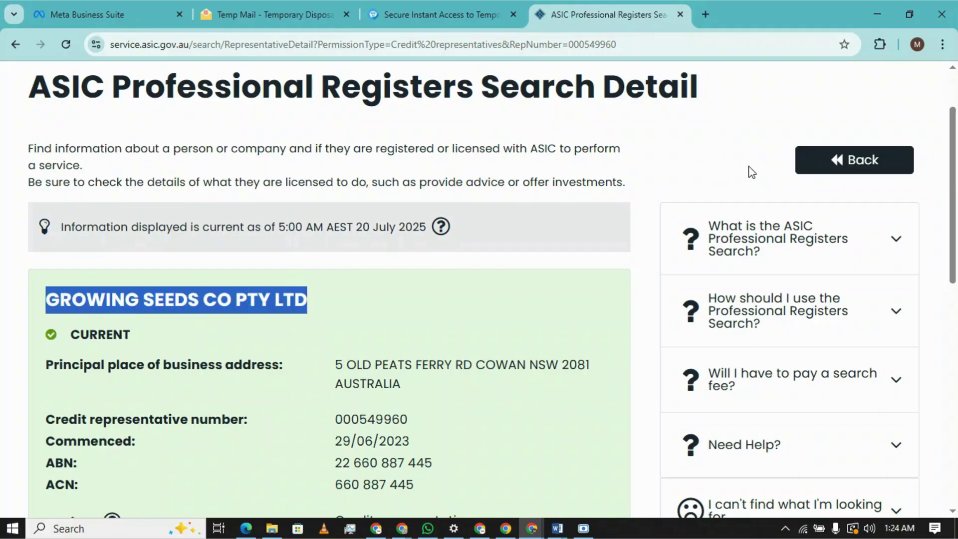
click(854, 160)
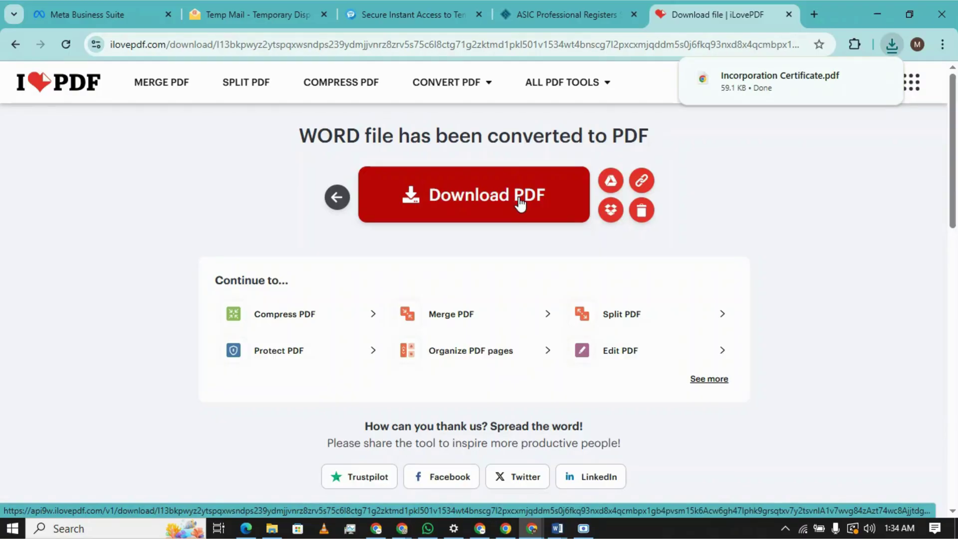
- Download the converted Incorporation Certificate PDF and show Incorporation Certificate (1).pdf in its folder
click(472, 199)
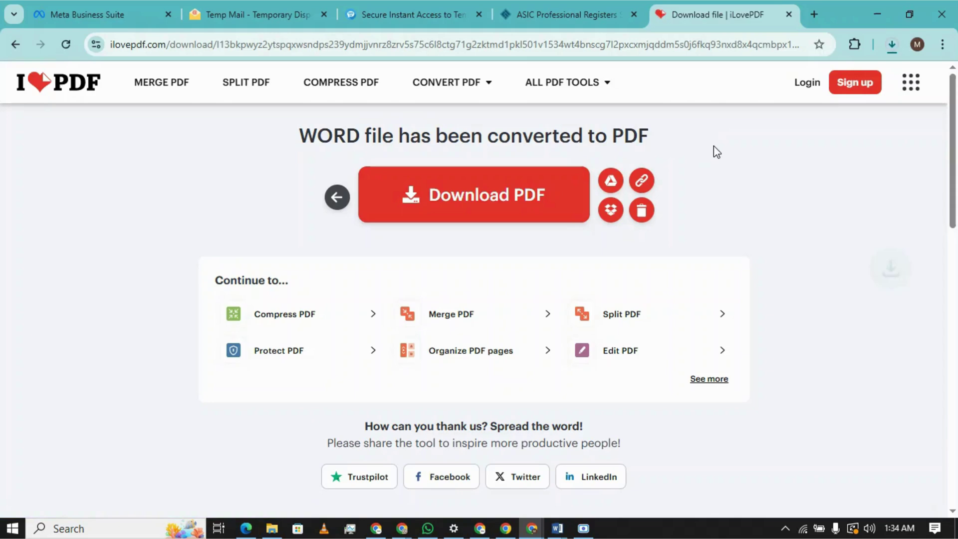
click(893, 44)
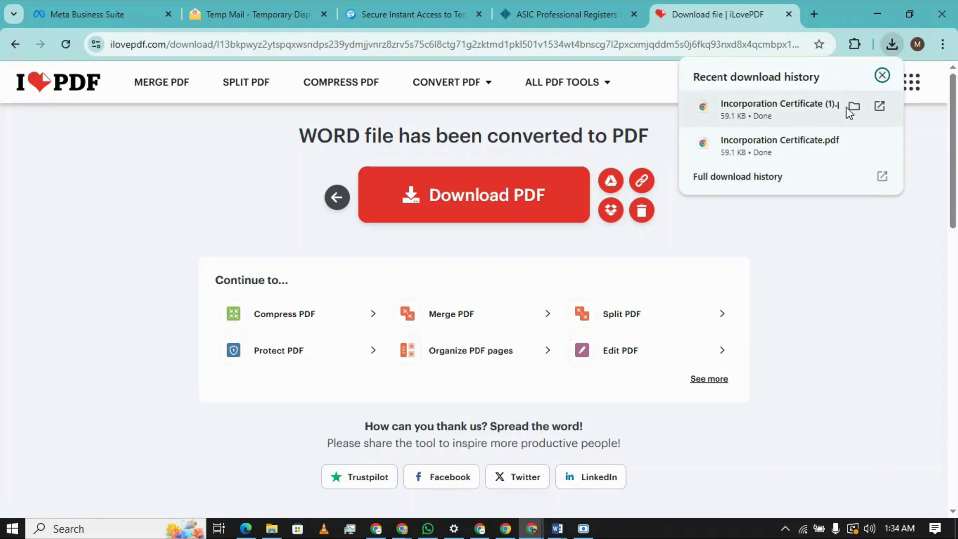
click(854, 106)
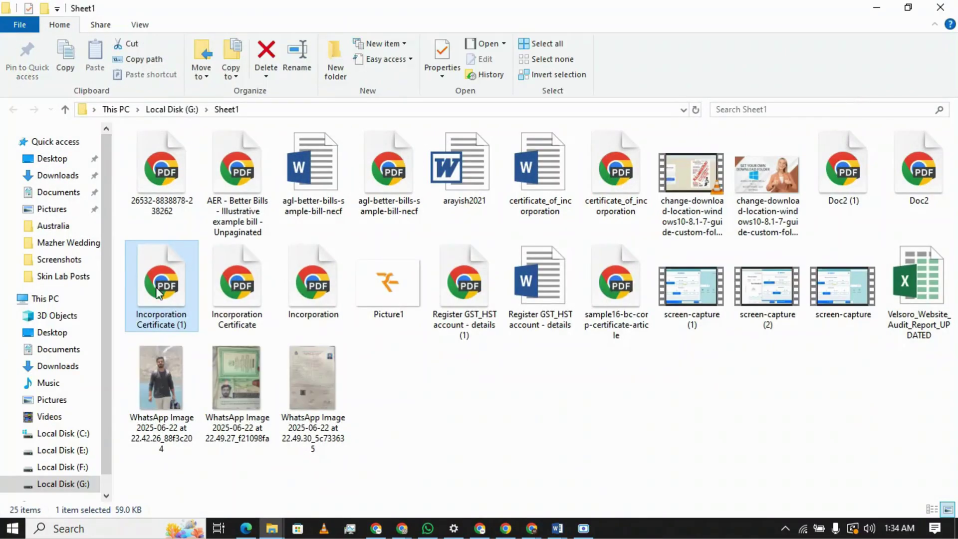
- Move the Incorporation Certificate PDF into the Documents\Australia folder
key(ctrl+x)
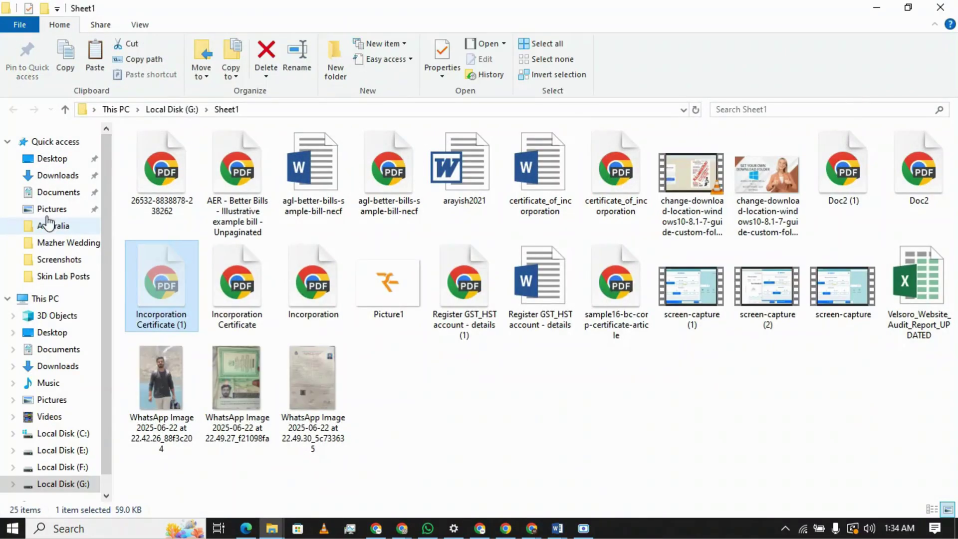
click(52, 194)
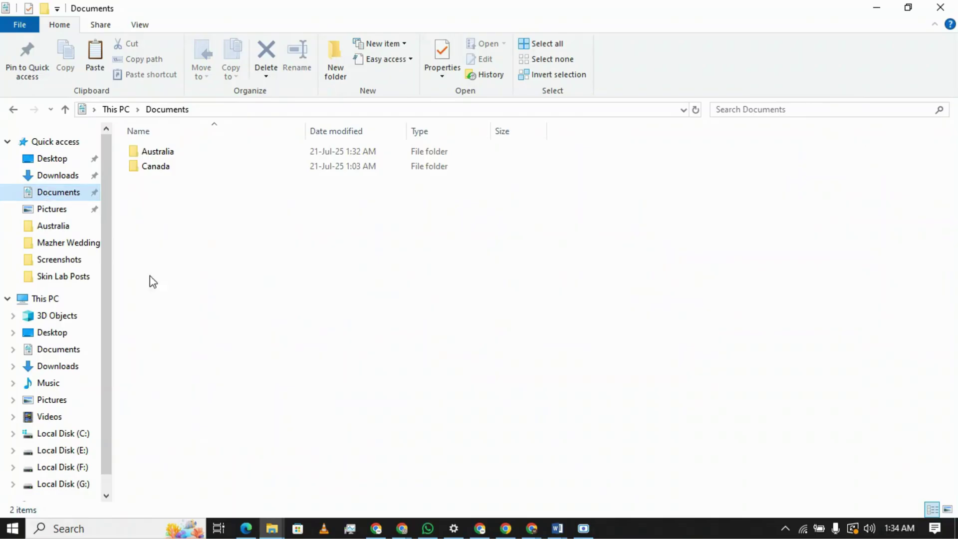
double_click(158, 152)
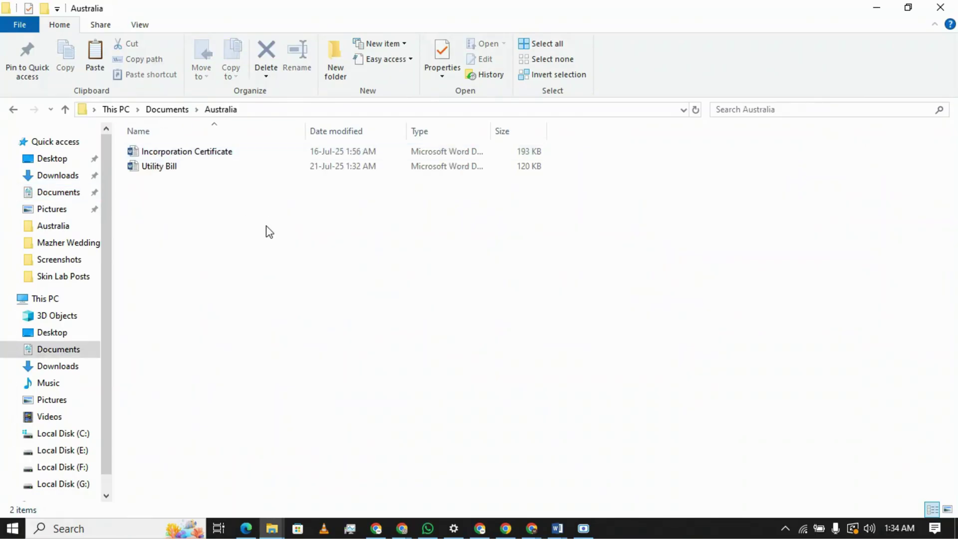
key(ctrl+v)
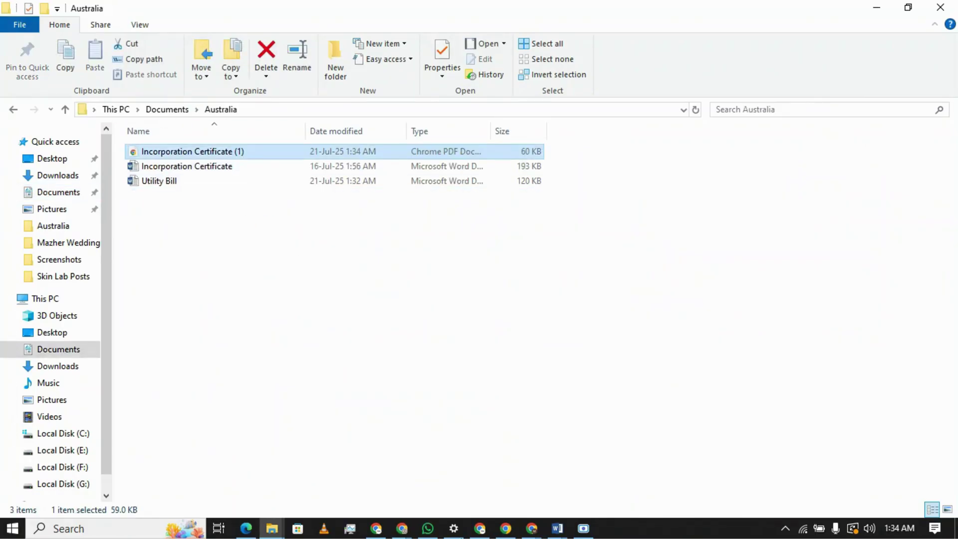
- Return to the Meta Business Suite form and list the business-name document types
click(506, 528)
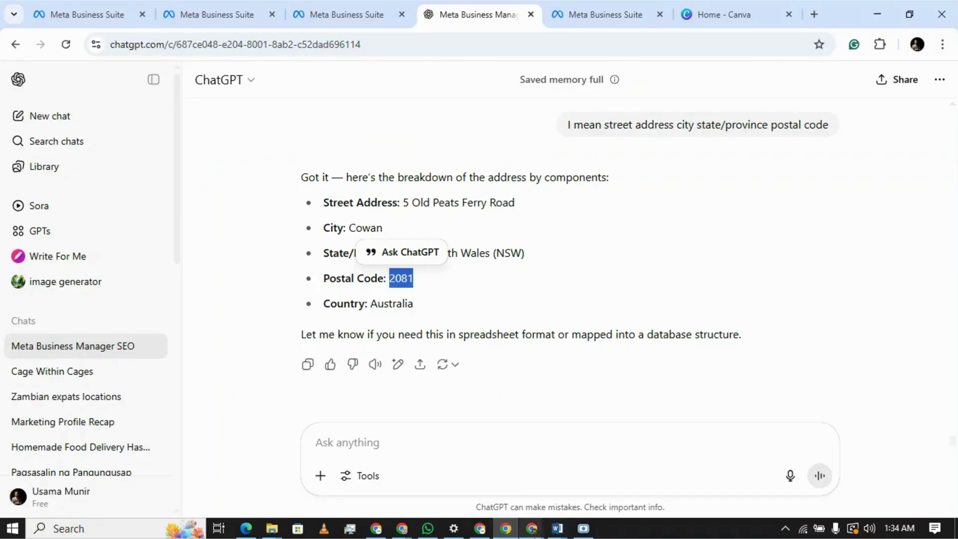
mouse_move(531, 528)
click(492, 488)
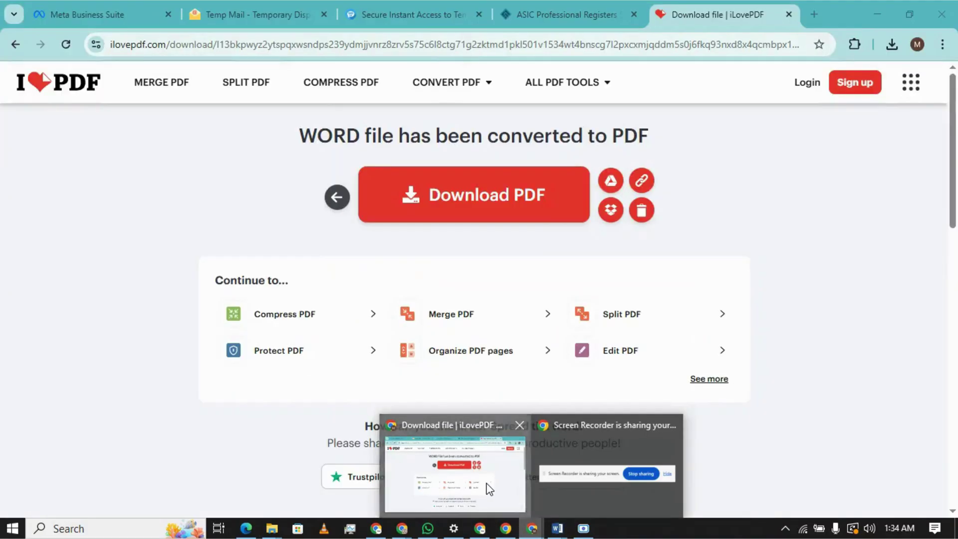
click(106, 2)
click(423, 279)
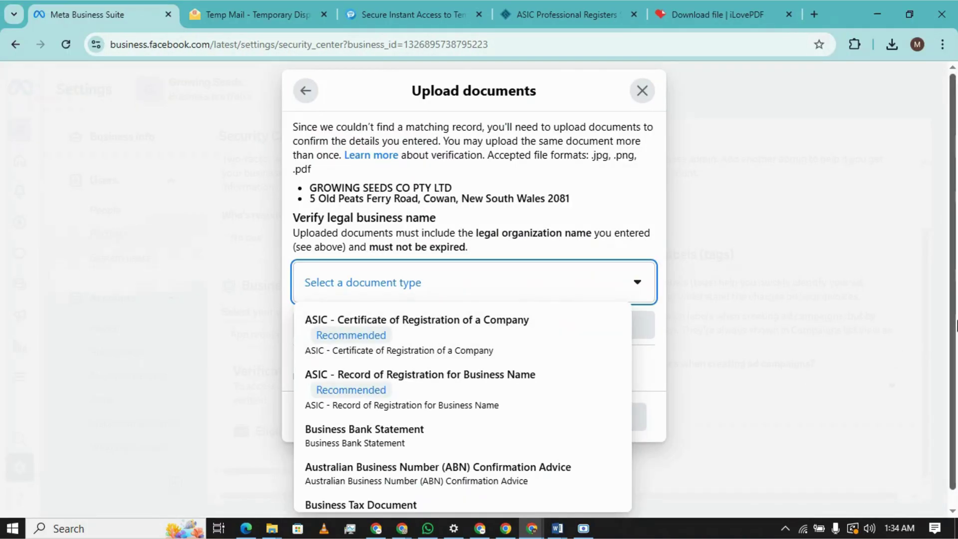
- Set the document type to Certificate/Articles of Incorporation and attach Incorporation Certificate (1).pdf
scroll(956, 326, down, 1)
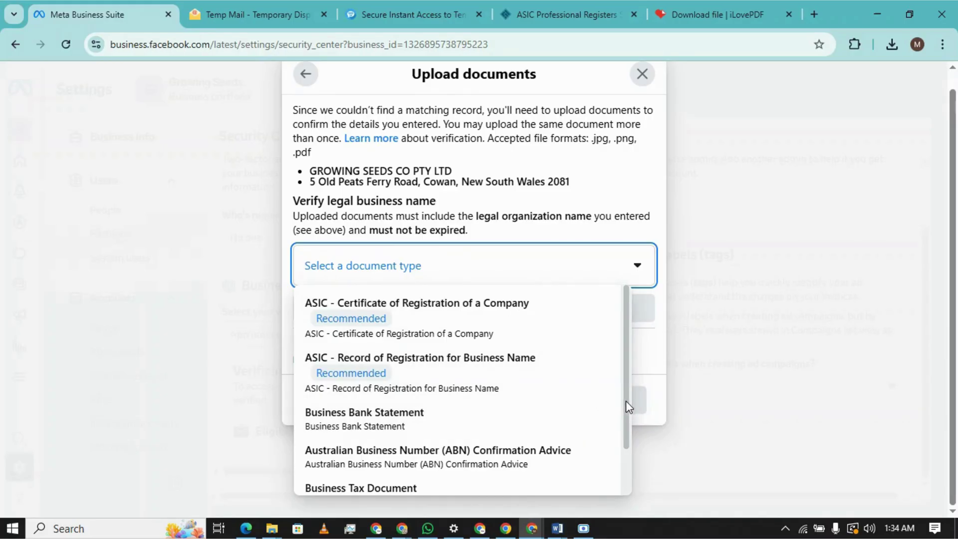
drag(626, 401, 623, 452)
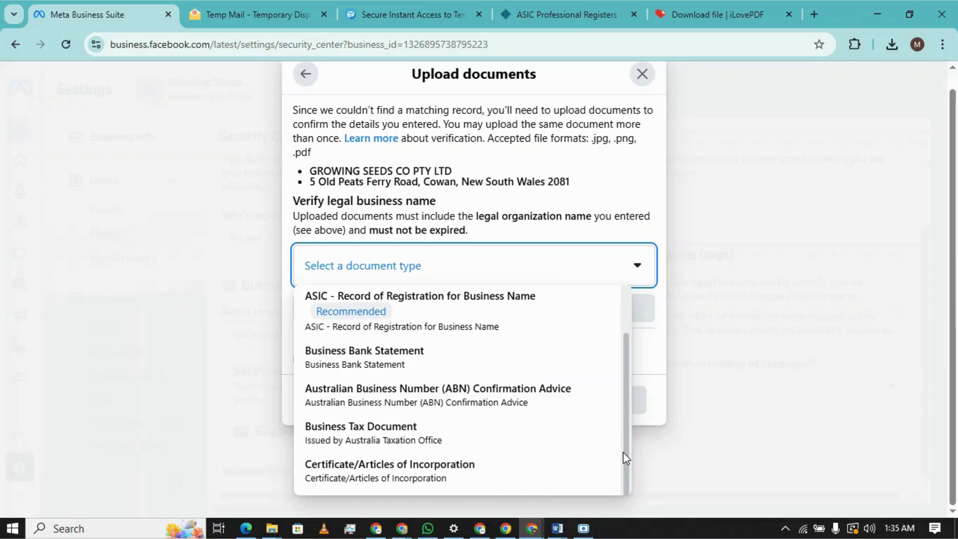
click(471, 482)
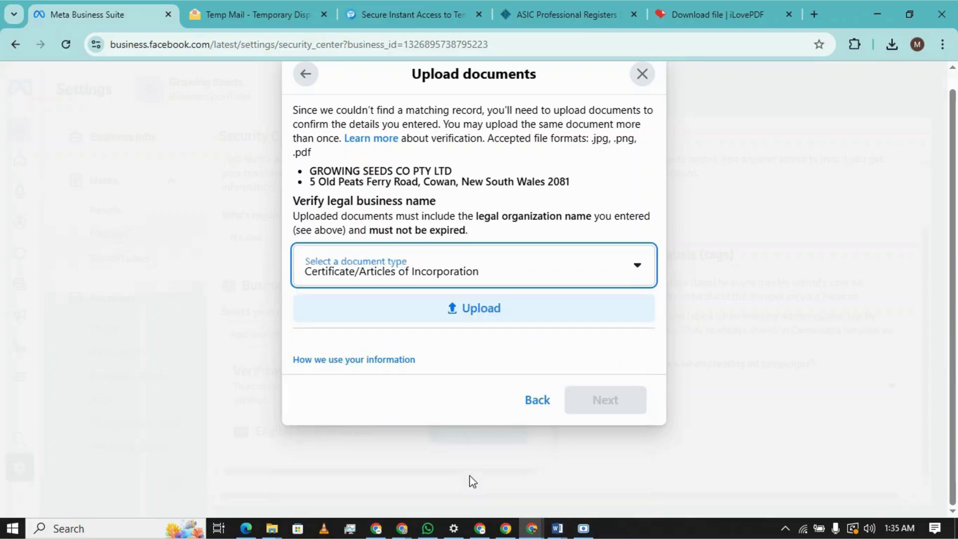
click(521, 320)
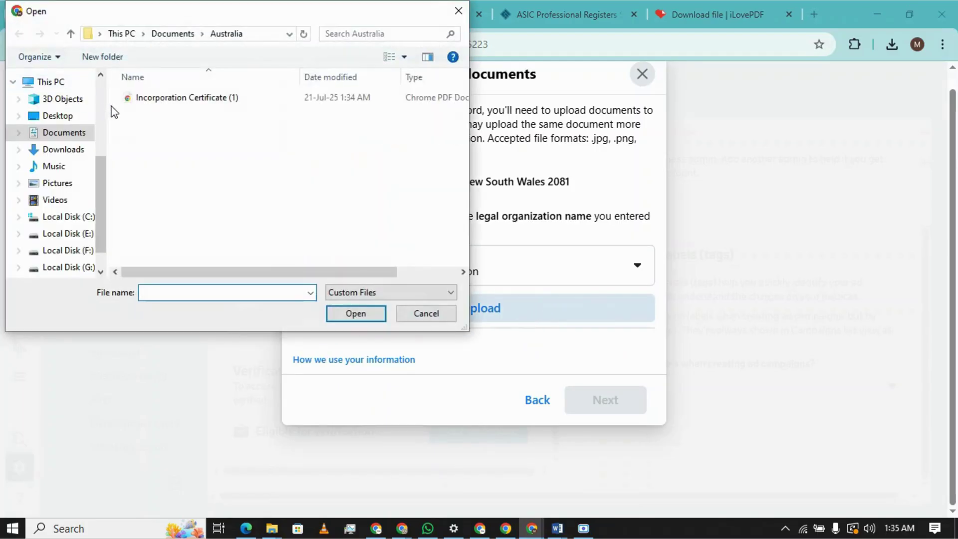
click(157, 98)
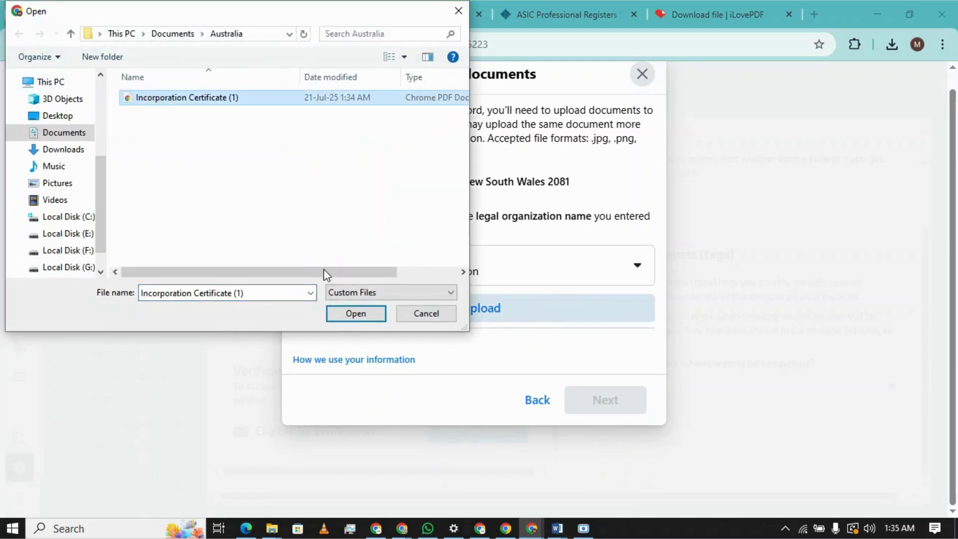
click(356, 314)
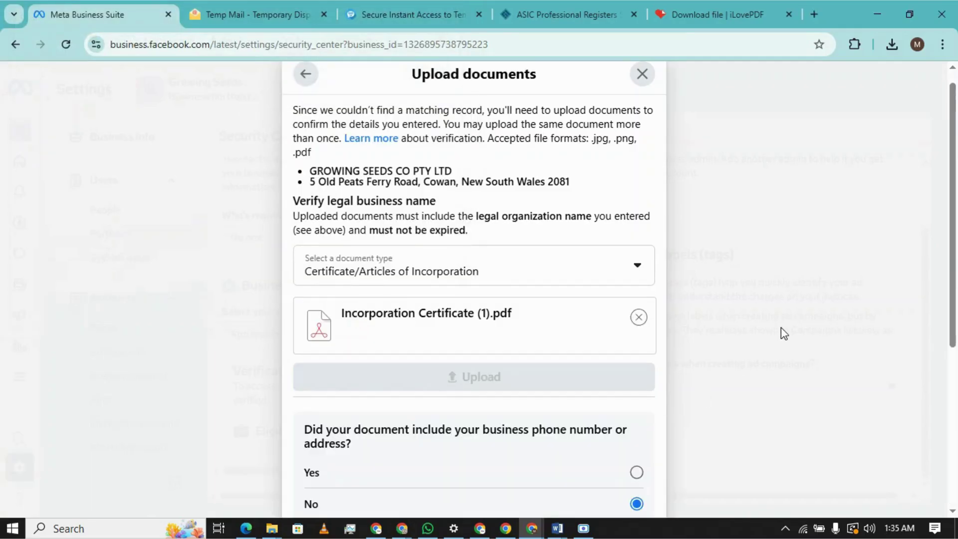
- Choose Utility Bill as the address-proof document type, then go to the iLovePDF page
drag(956, 230, 956, 390)
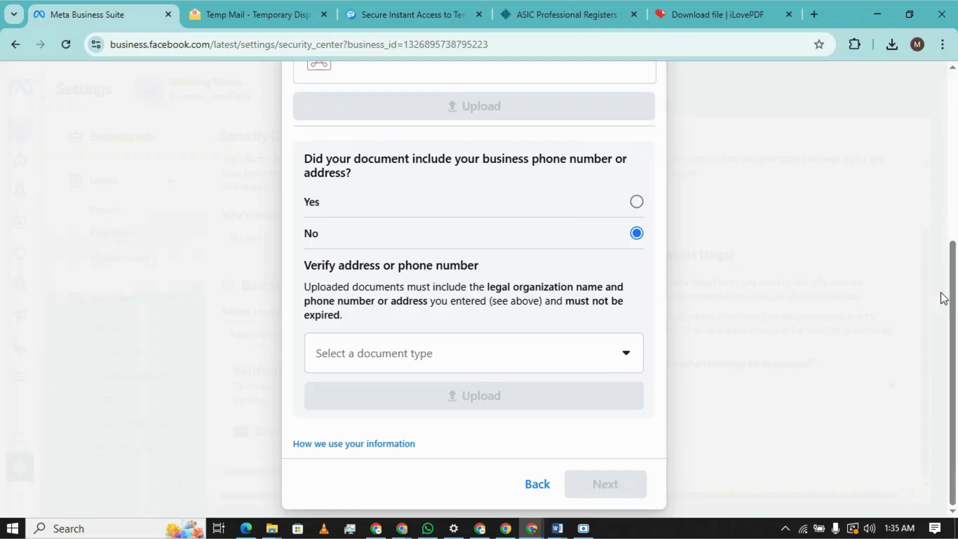
click(589, 354)
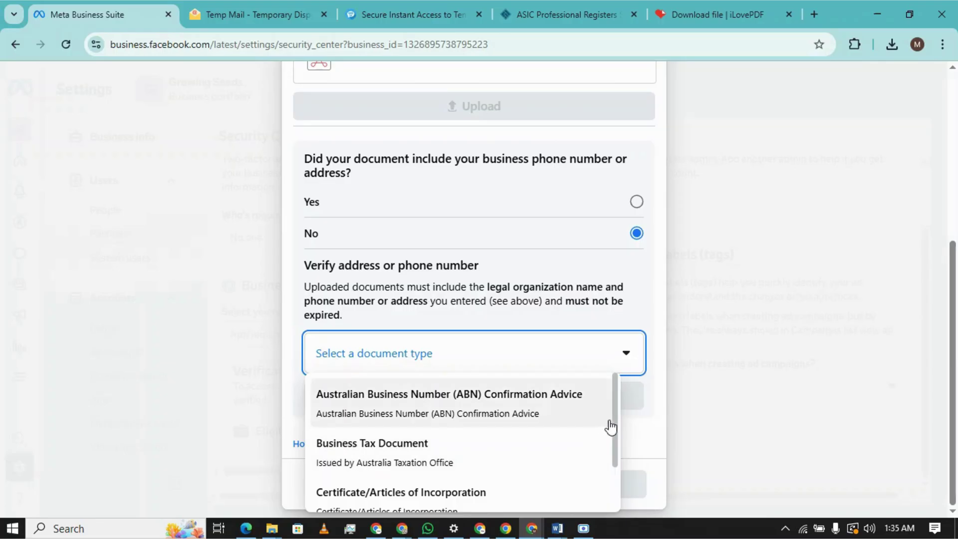
drag(616, 415, 606, 484)
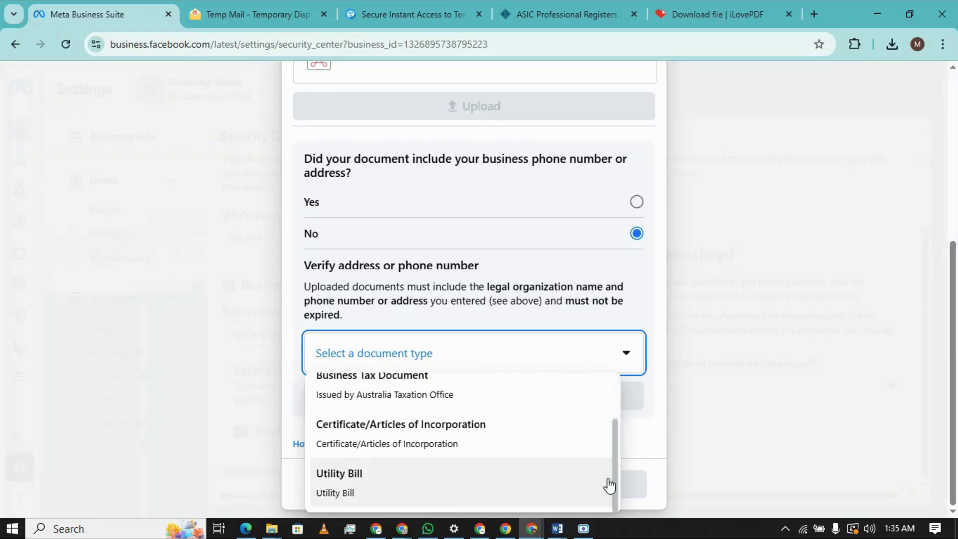
click(544, 483)
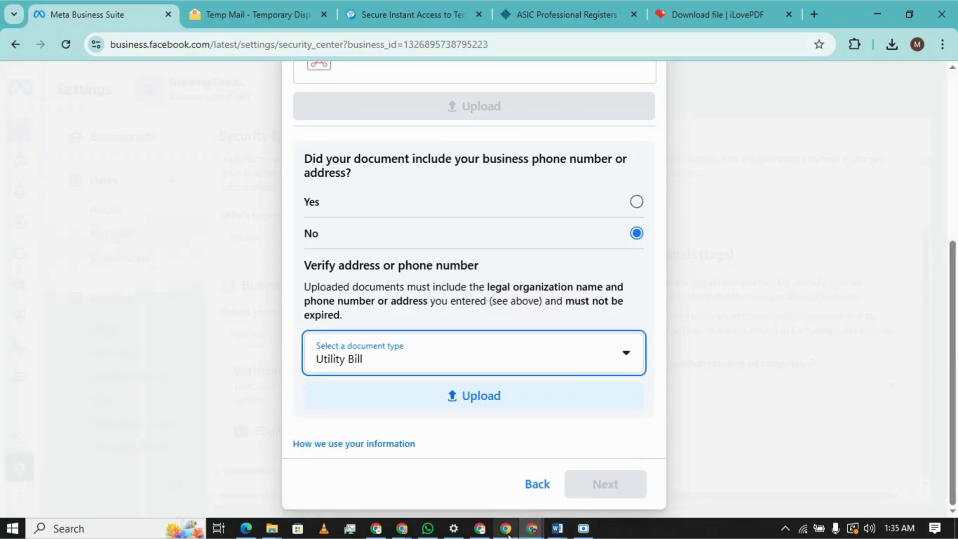
click(699, 6)
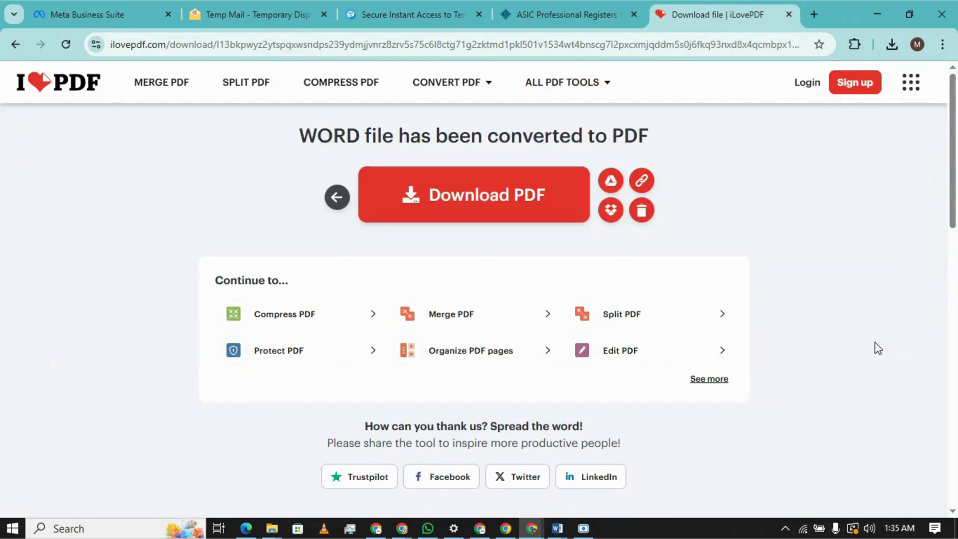
- Convert the Utility Bill Word file to PDF in iLovePDF and download Utility Bill.pdf
click(335, 207)
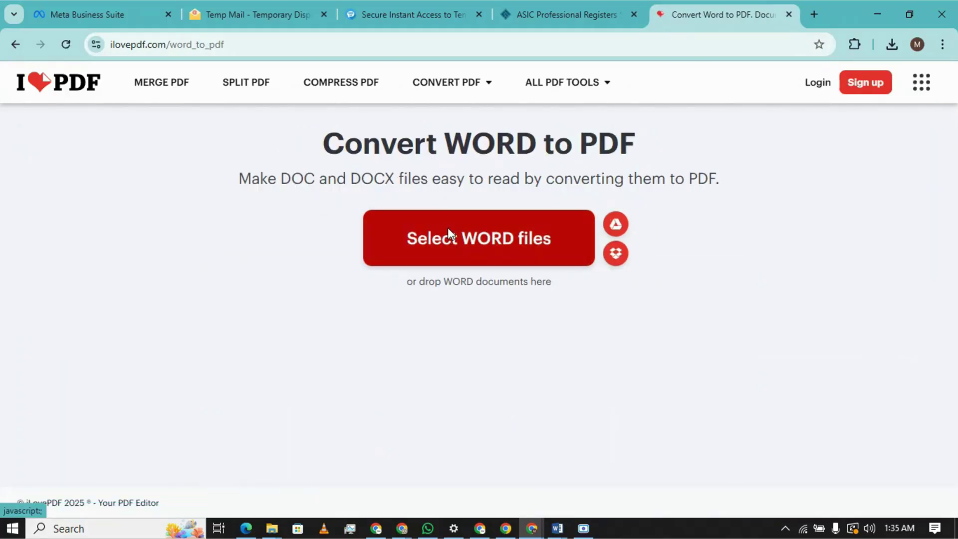
click(448, 228)
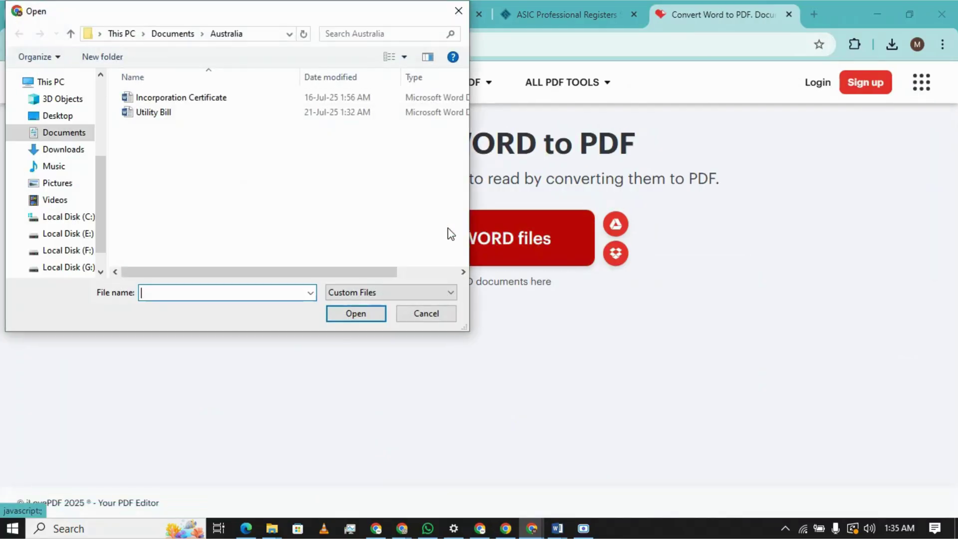
click(151, 113)
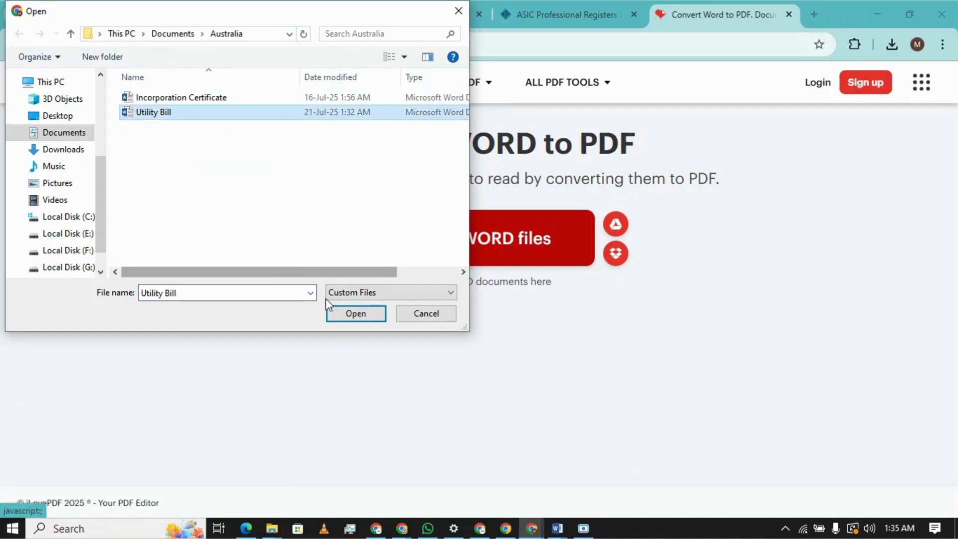
click(331, 319)
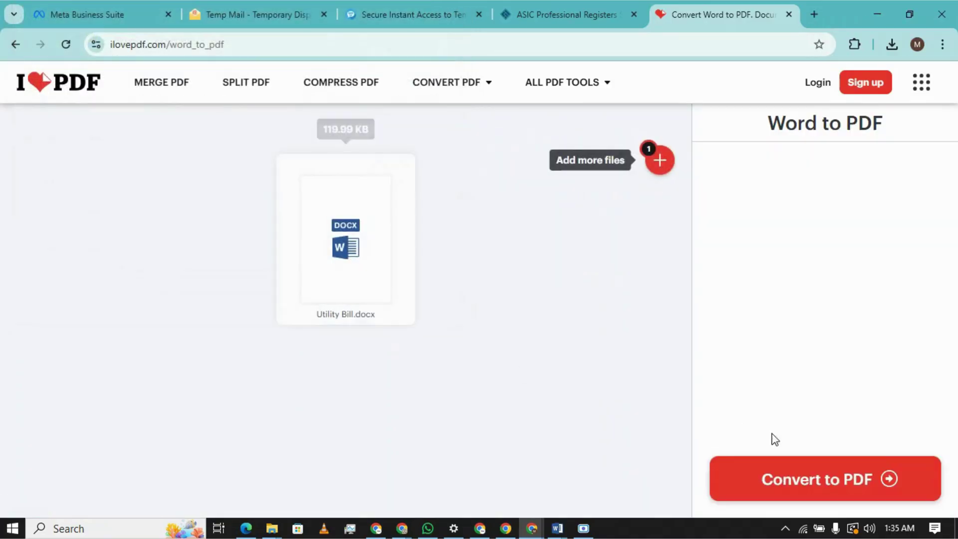
click(786, 480)
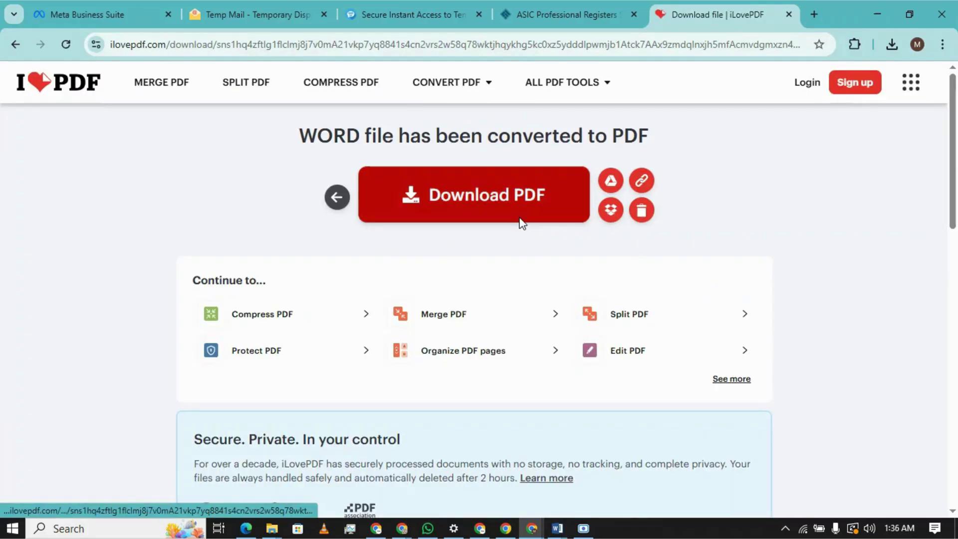
click(521, 220)
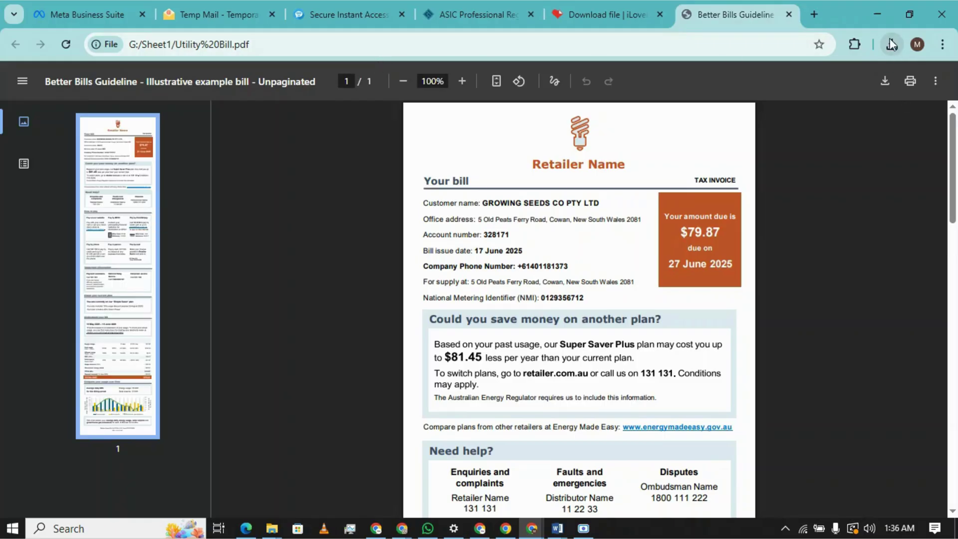
- Open the folder containing the downloaded Utility Bill.pdf from Chrome's downloads list
click(892, 48)
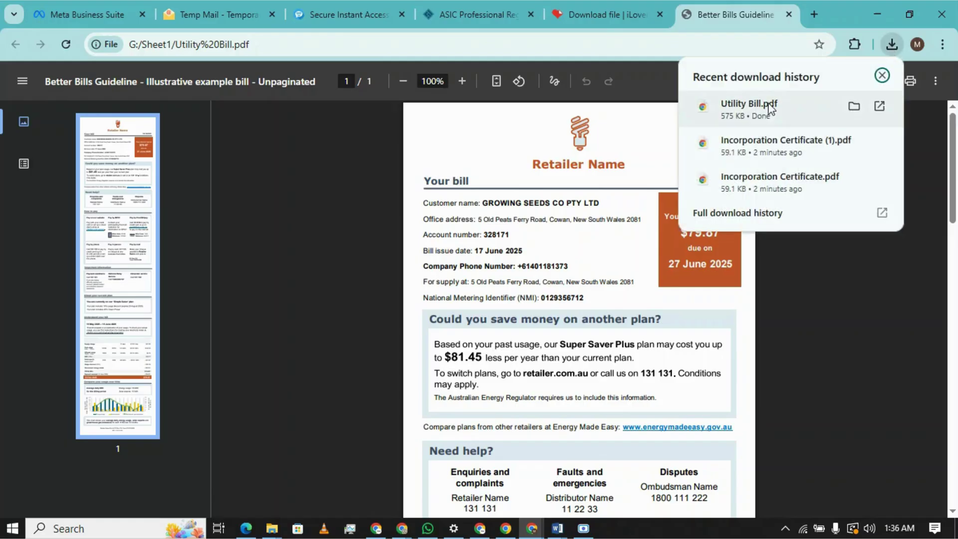
click(855, 107)
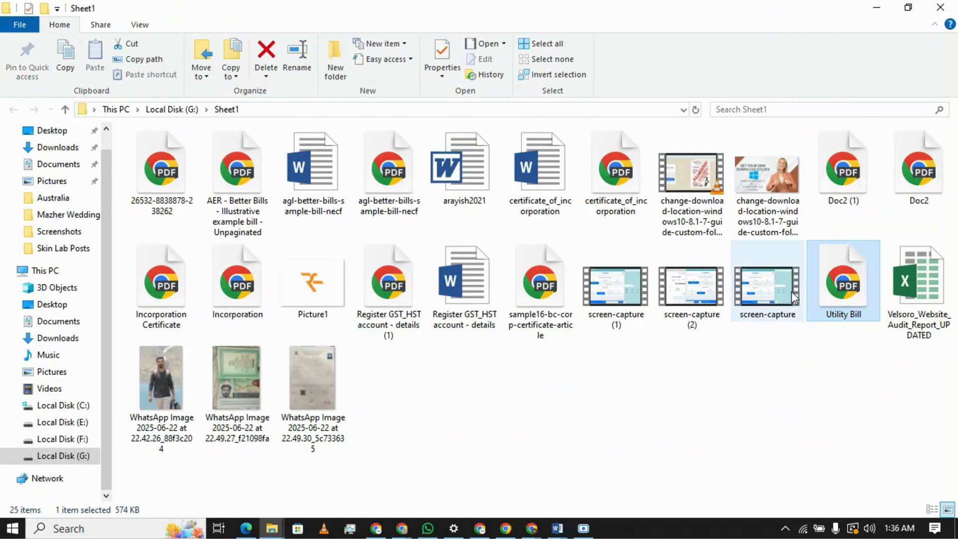
- Move Utility Bill.pdf into Documents\Australia and return to the browser
key(ctrl+x)
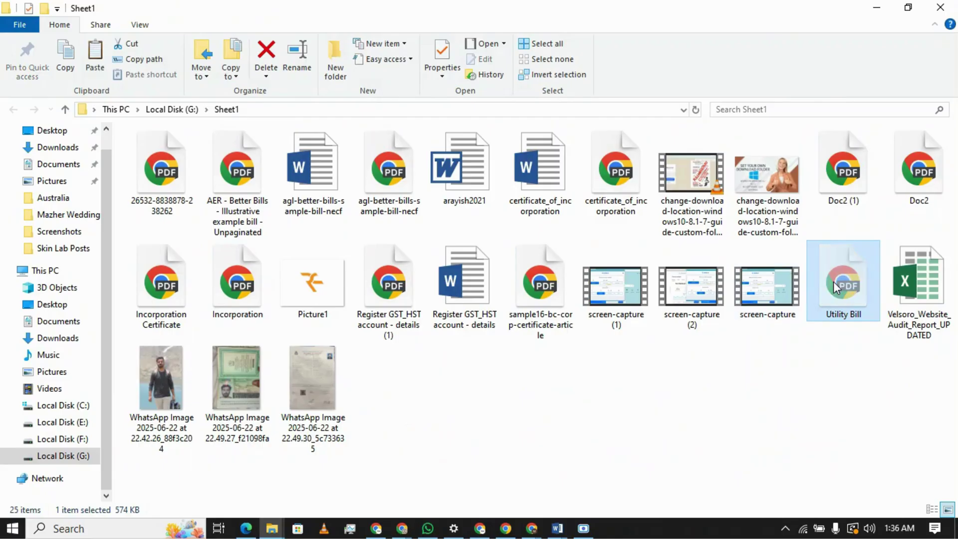
click(65, 198)
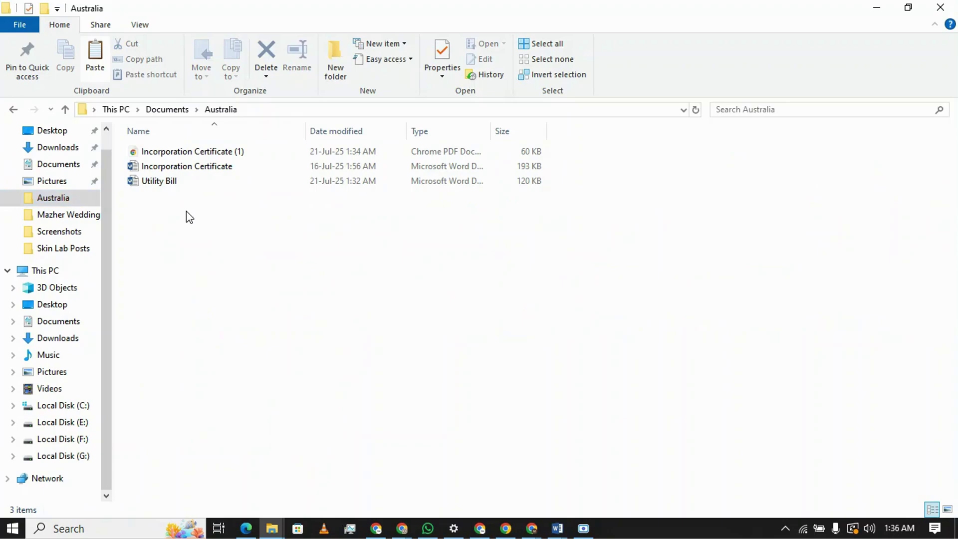
key(ctrl+v)
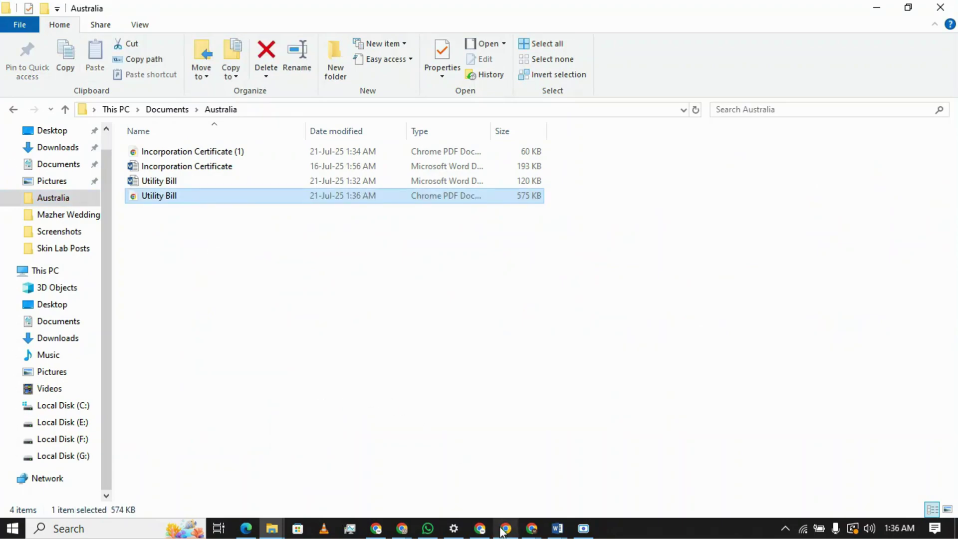
mouse_move(532, 529)
click(455, 494)
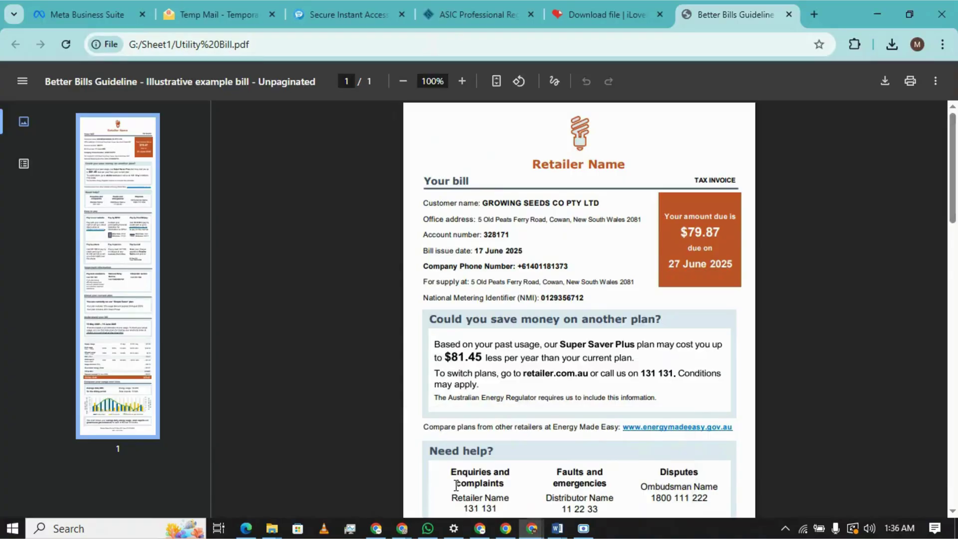
- Upload Utility Bill.pdf as the business address proof and proceed to Confirm email address
click(51, 3)
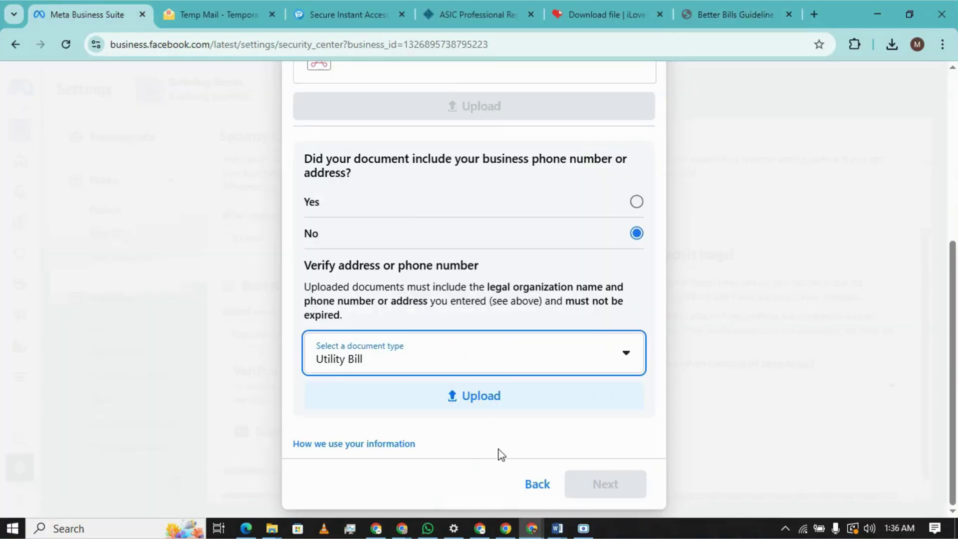
click(491, 406)
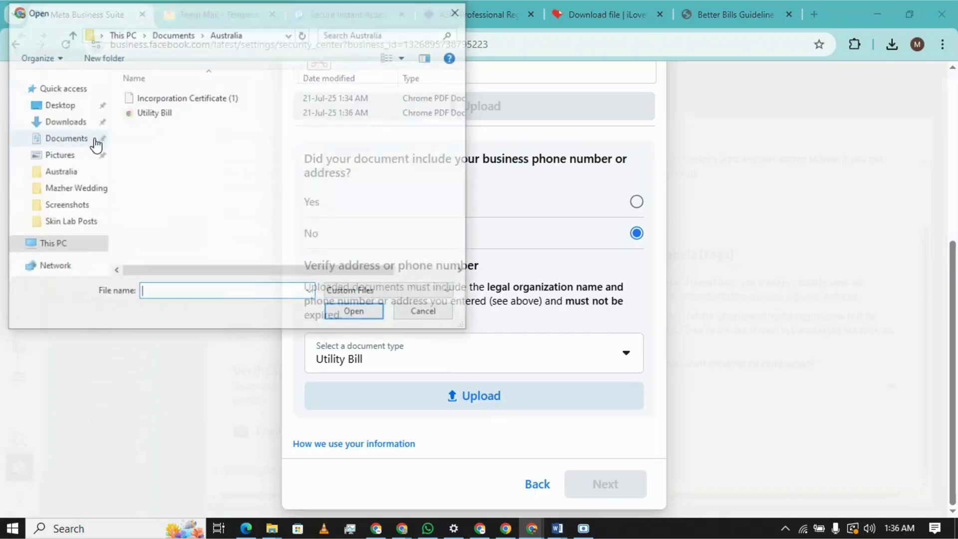
click(175, 118)
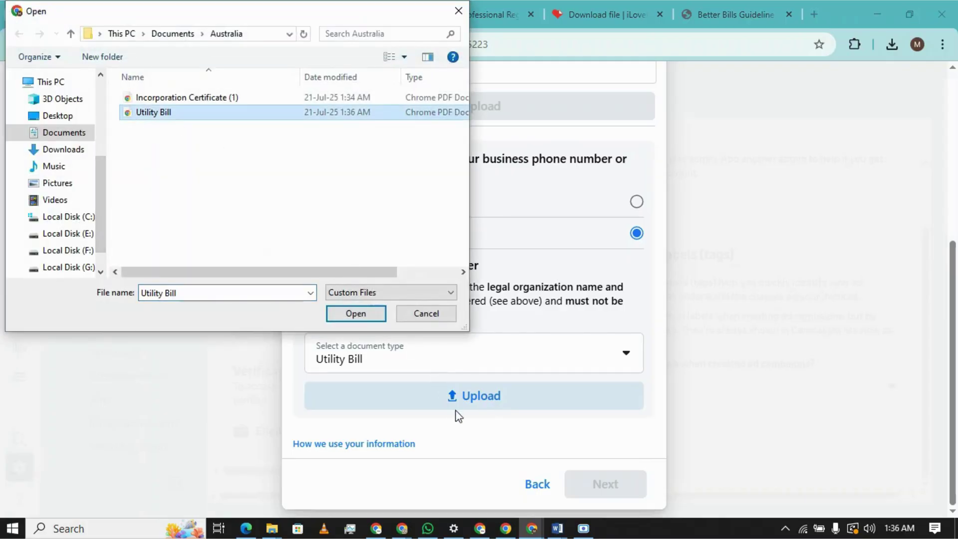
click(360, 316)
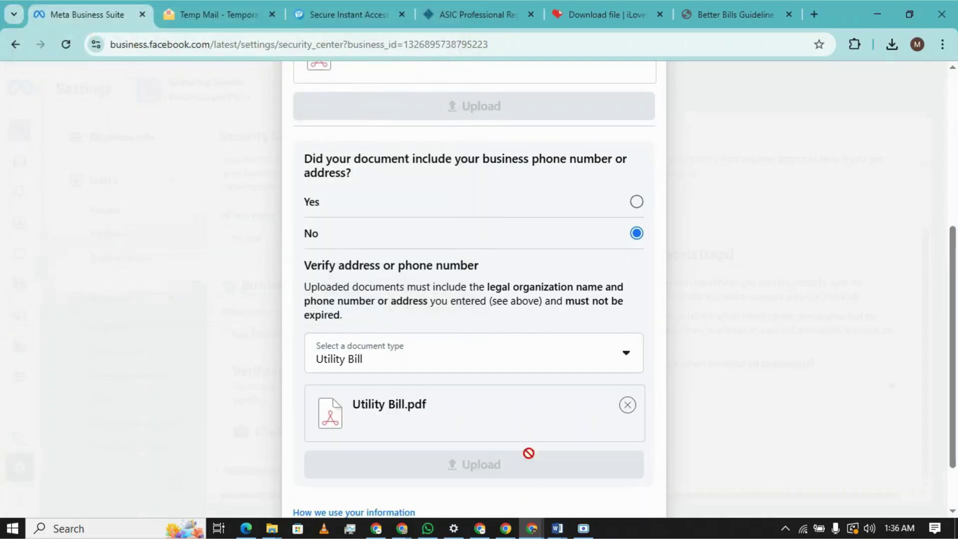
scroll(955, 355, down, 1)
scroll(955, 354, down, 2)
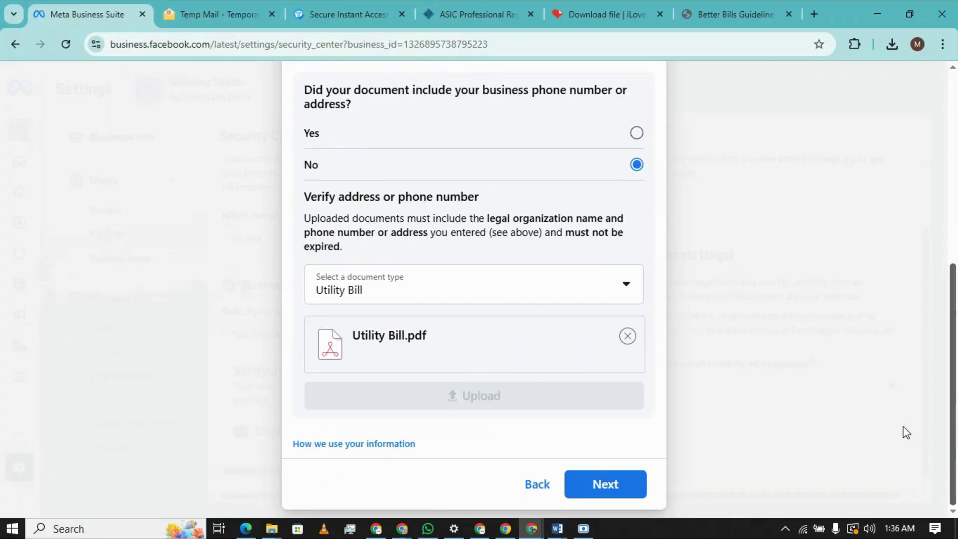
click(601, 487)
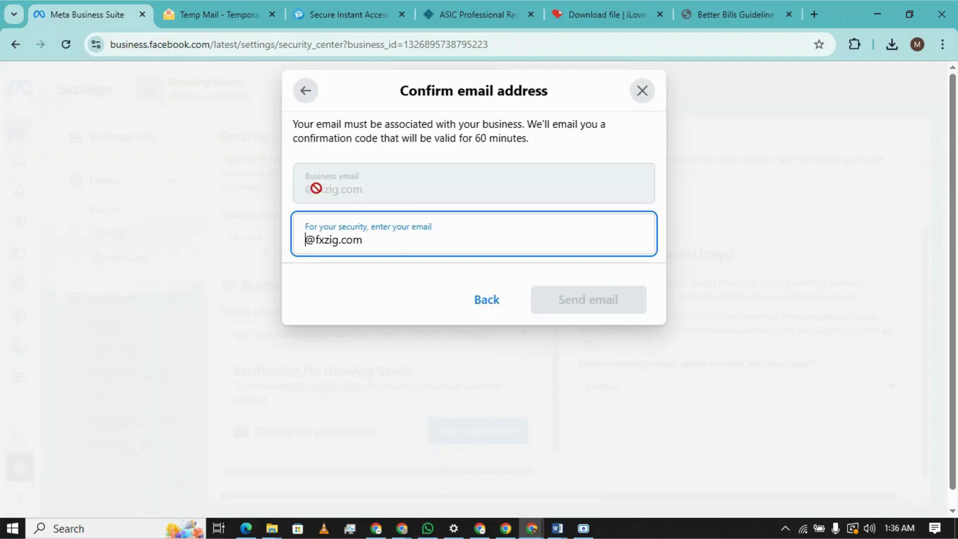
- Replace the partial email with the full Temp Mail address and send the confirmation code
click(220, 7)
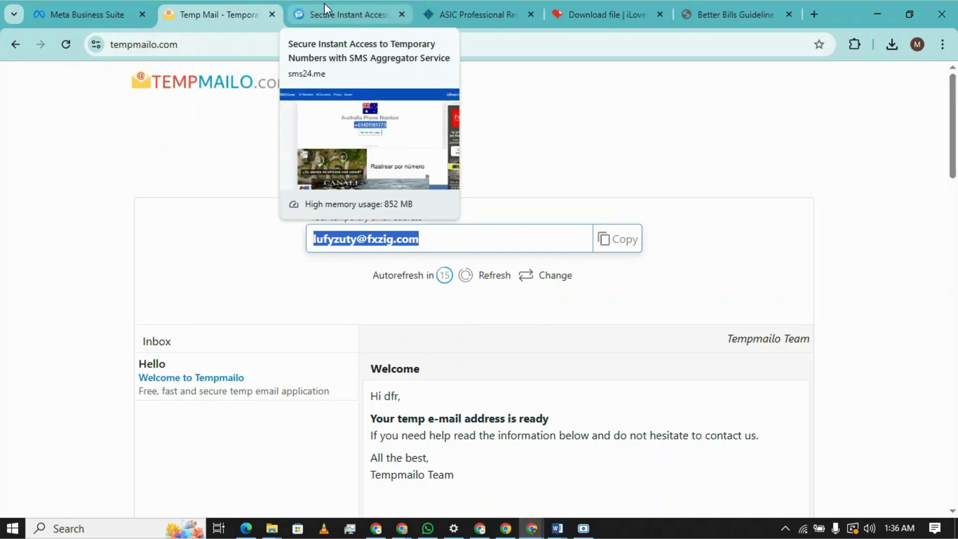
click(105, 1)
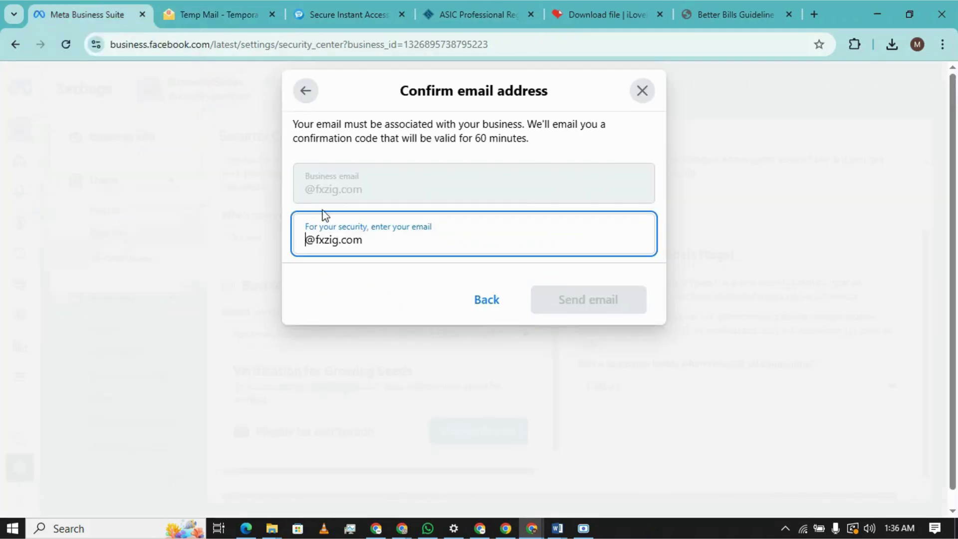
drag(381, 241, 244, 245)
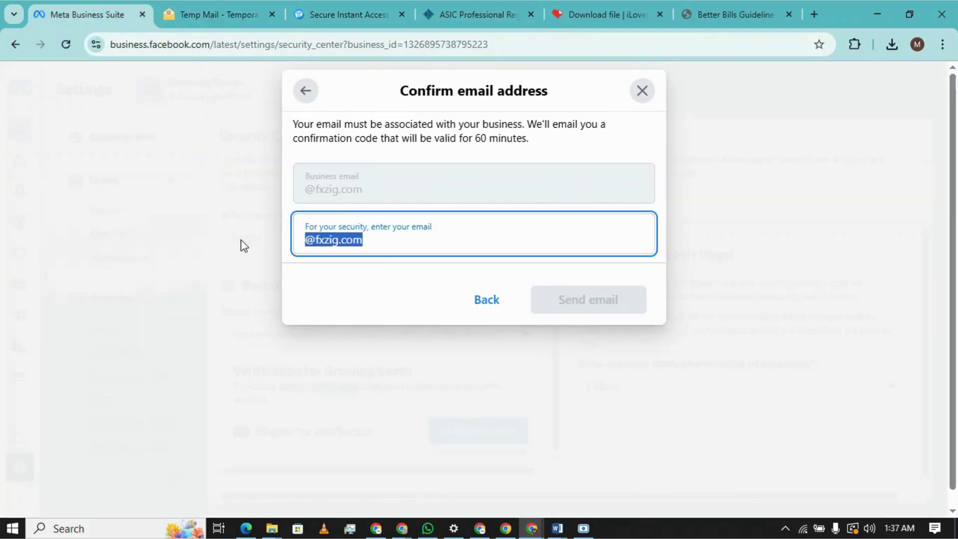
key(ctrl+v)
click(585, 304)
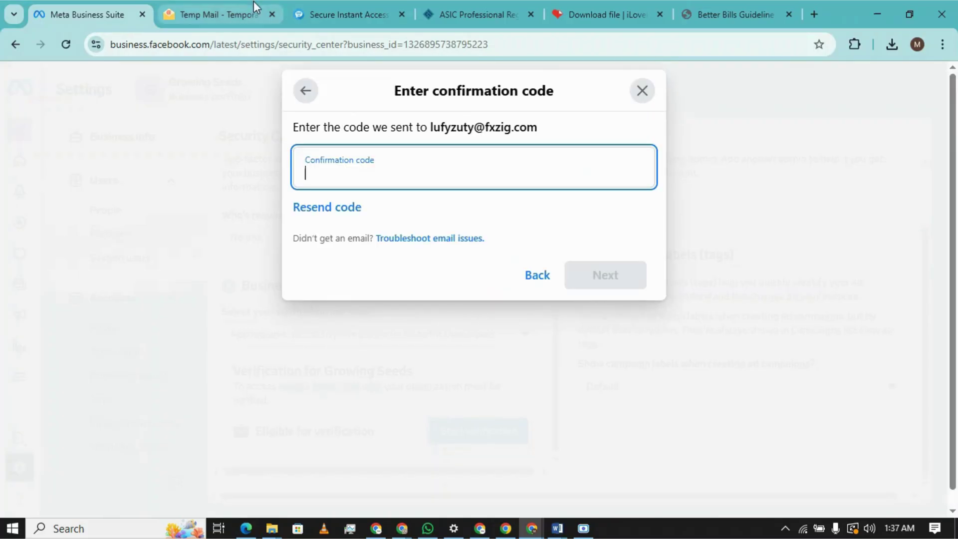
- Refresh the Tempmailo inbox, open Facebook's Verify your business email message, and copy the code
click(219, 7)
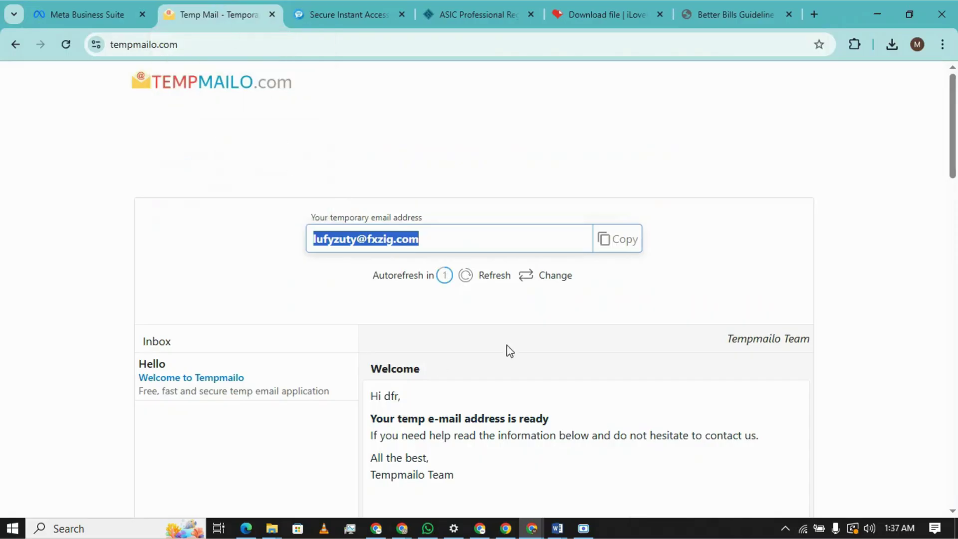
drag(954, 160, 954, 200)
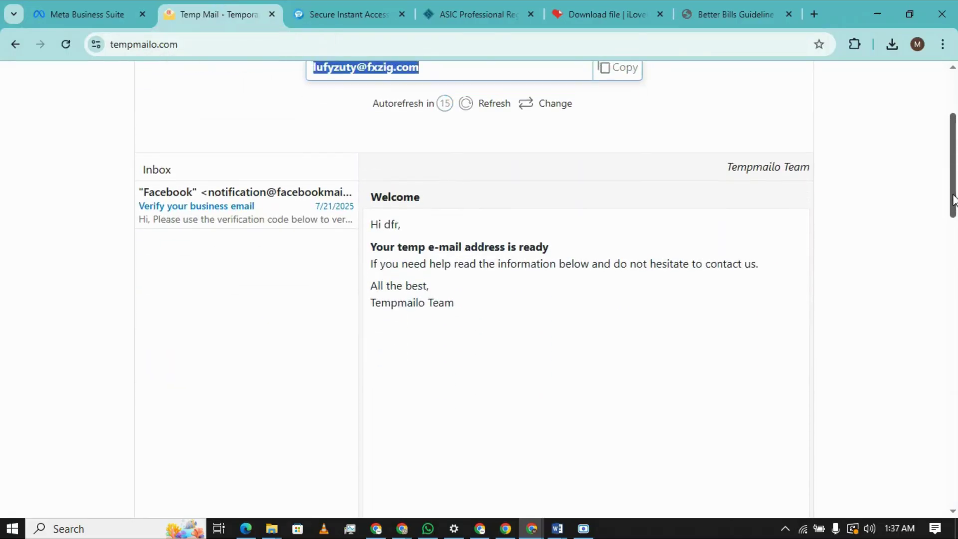
click(487, 103)
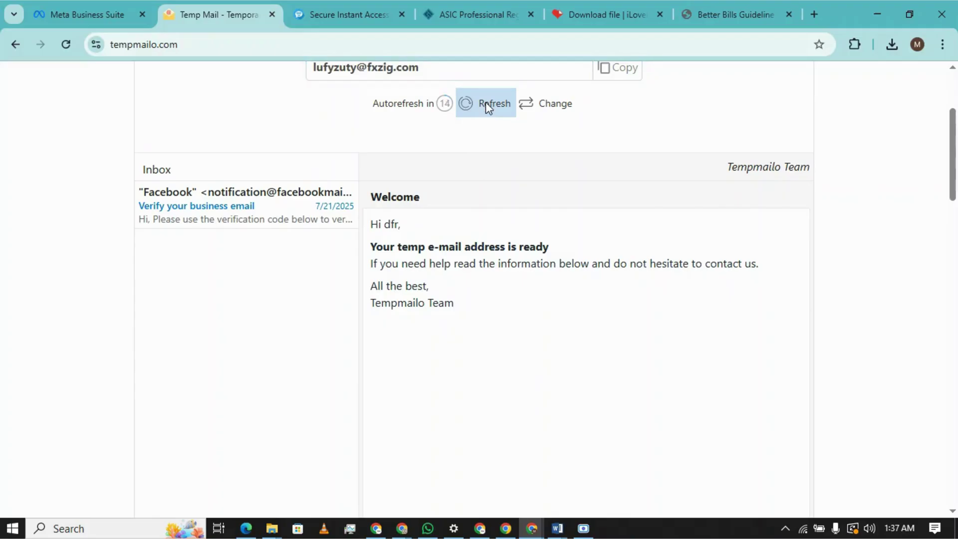
click(185, 205)
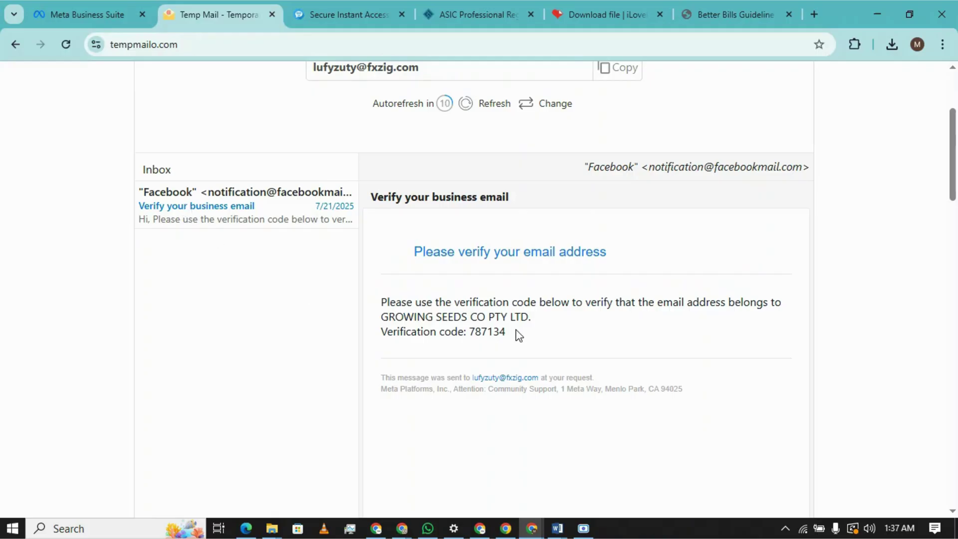
drag(512, 332, 471, 332)
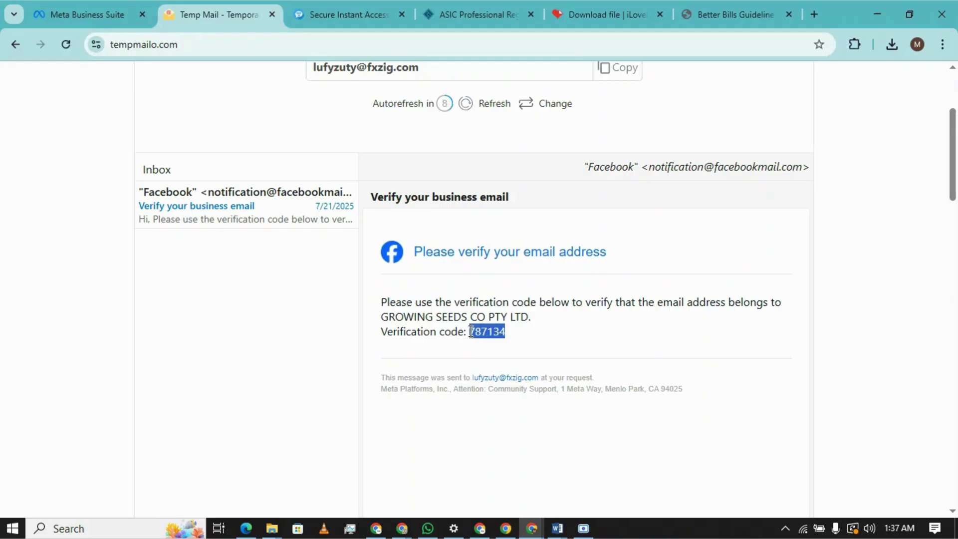
click(107, 7)
- Paste the emailed code into Confirmation code, submit it, and close the Information submitted dialog
key(ctrl+v)
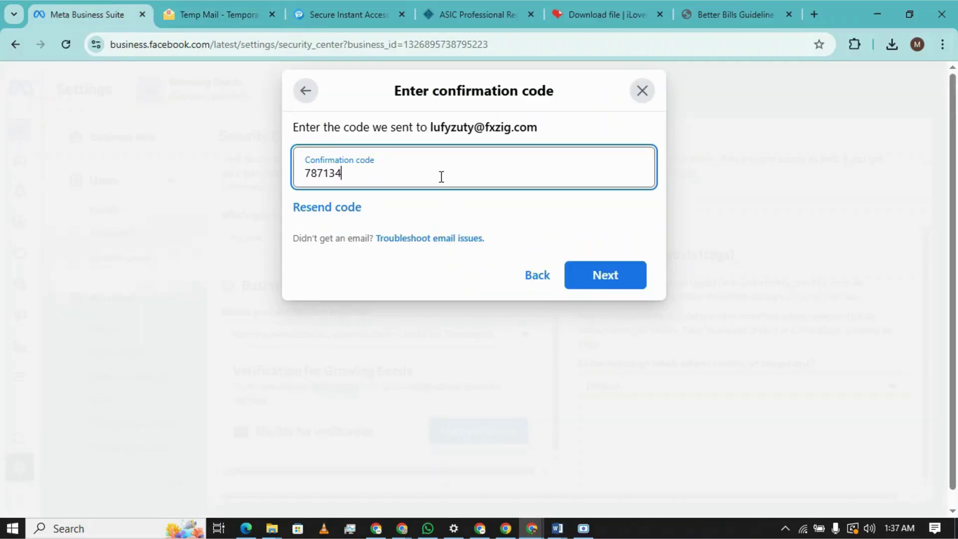
click(584, 274)
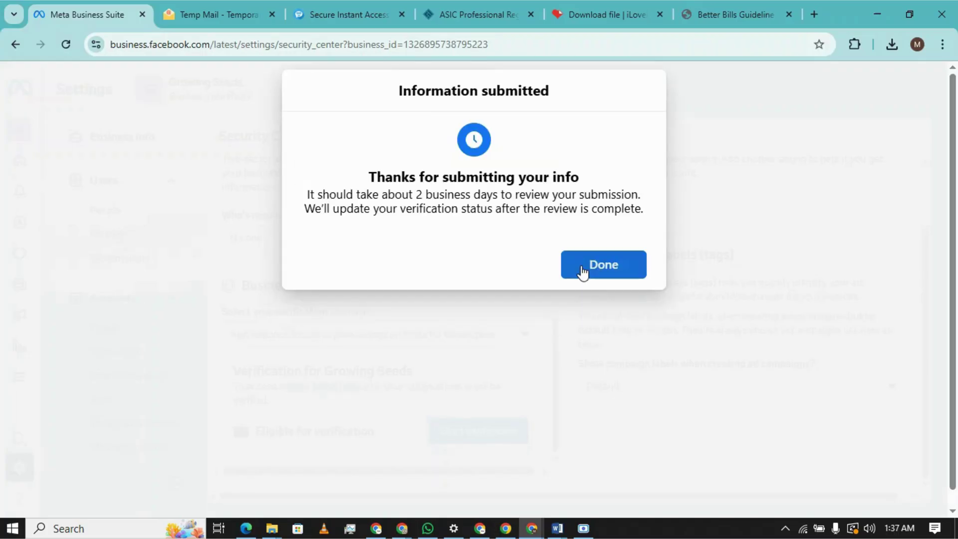
click(582, 273)
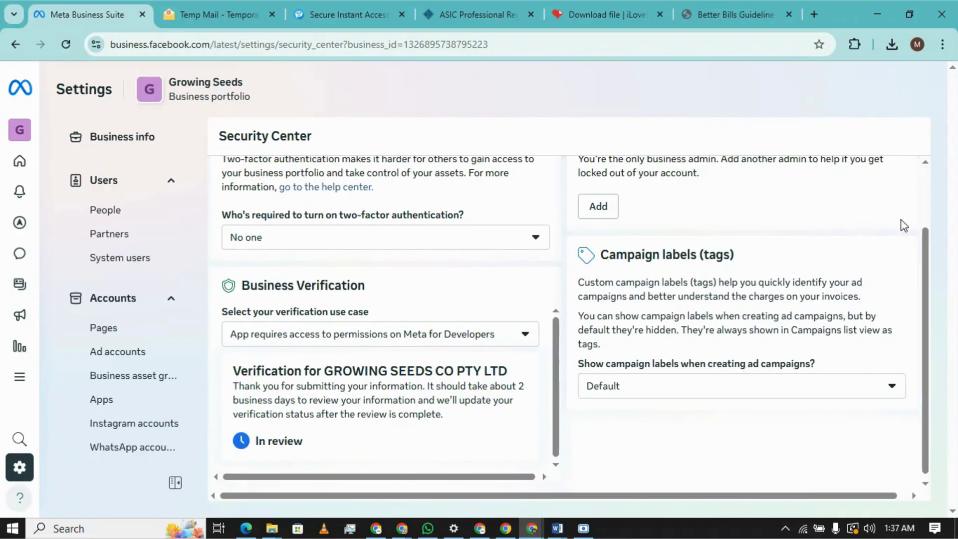
scroll(924, 269, down, 1)
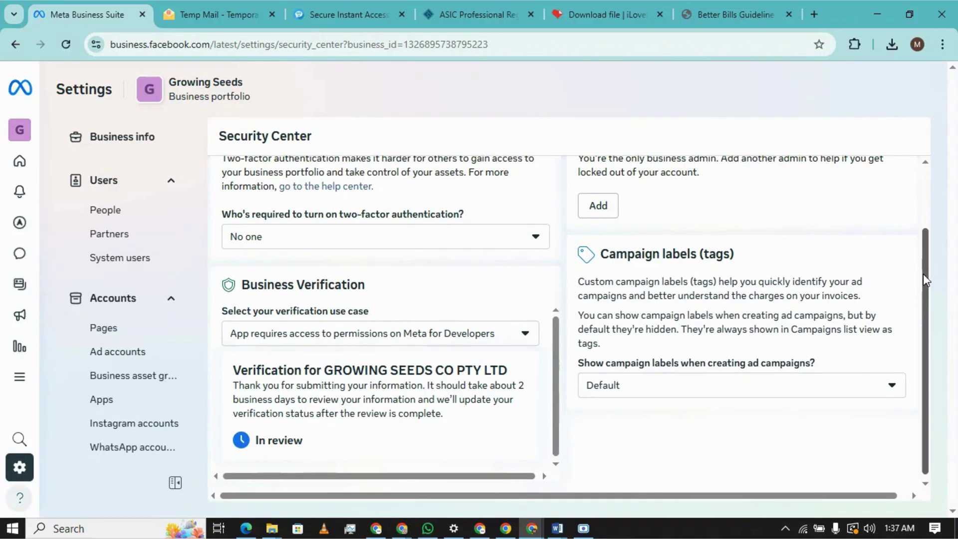